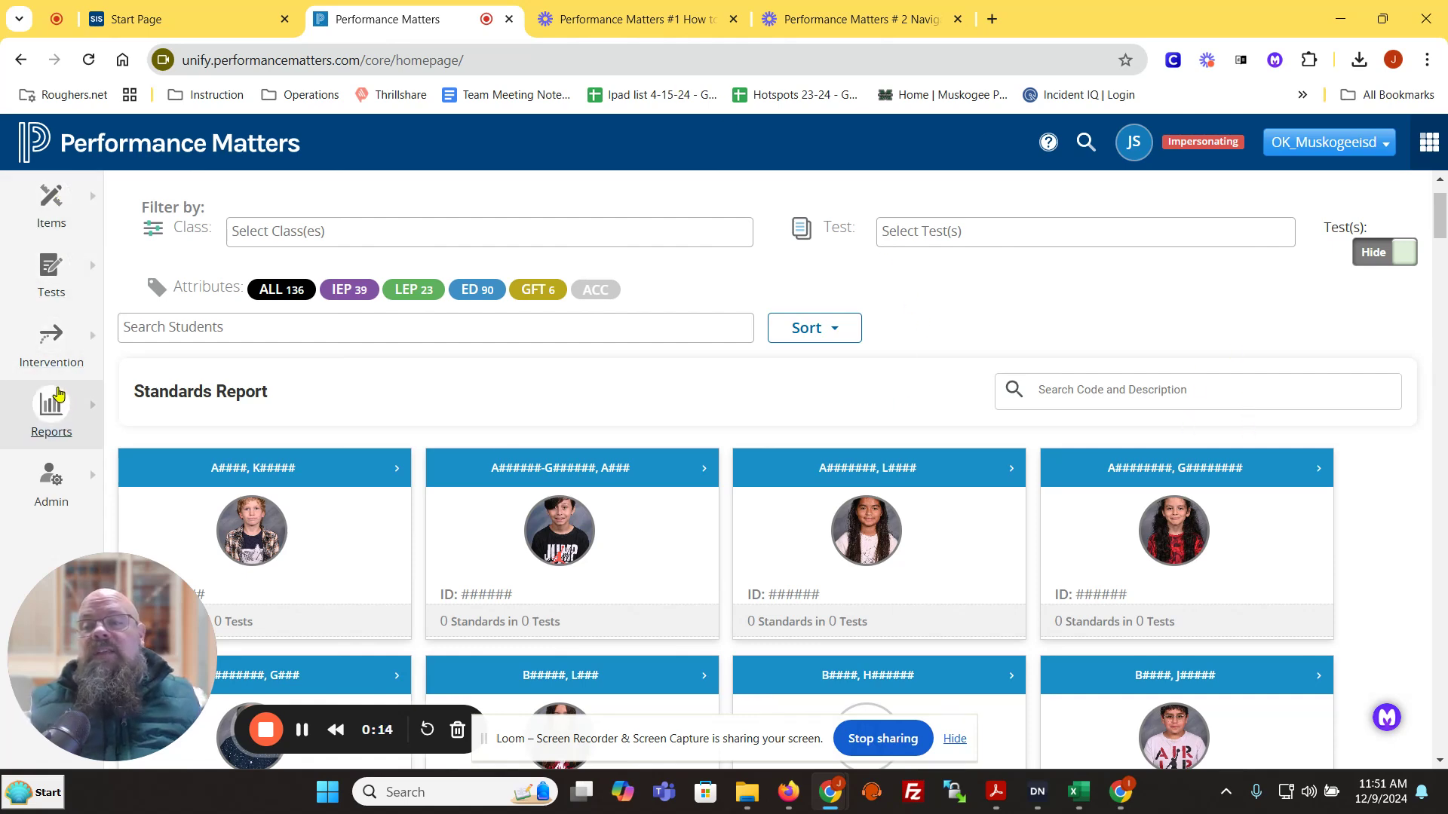
# Step: Create a new test and title it "7th grade ss practice assignment 24-25"
pyautogui.click(56, 273)
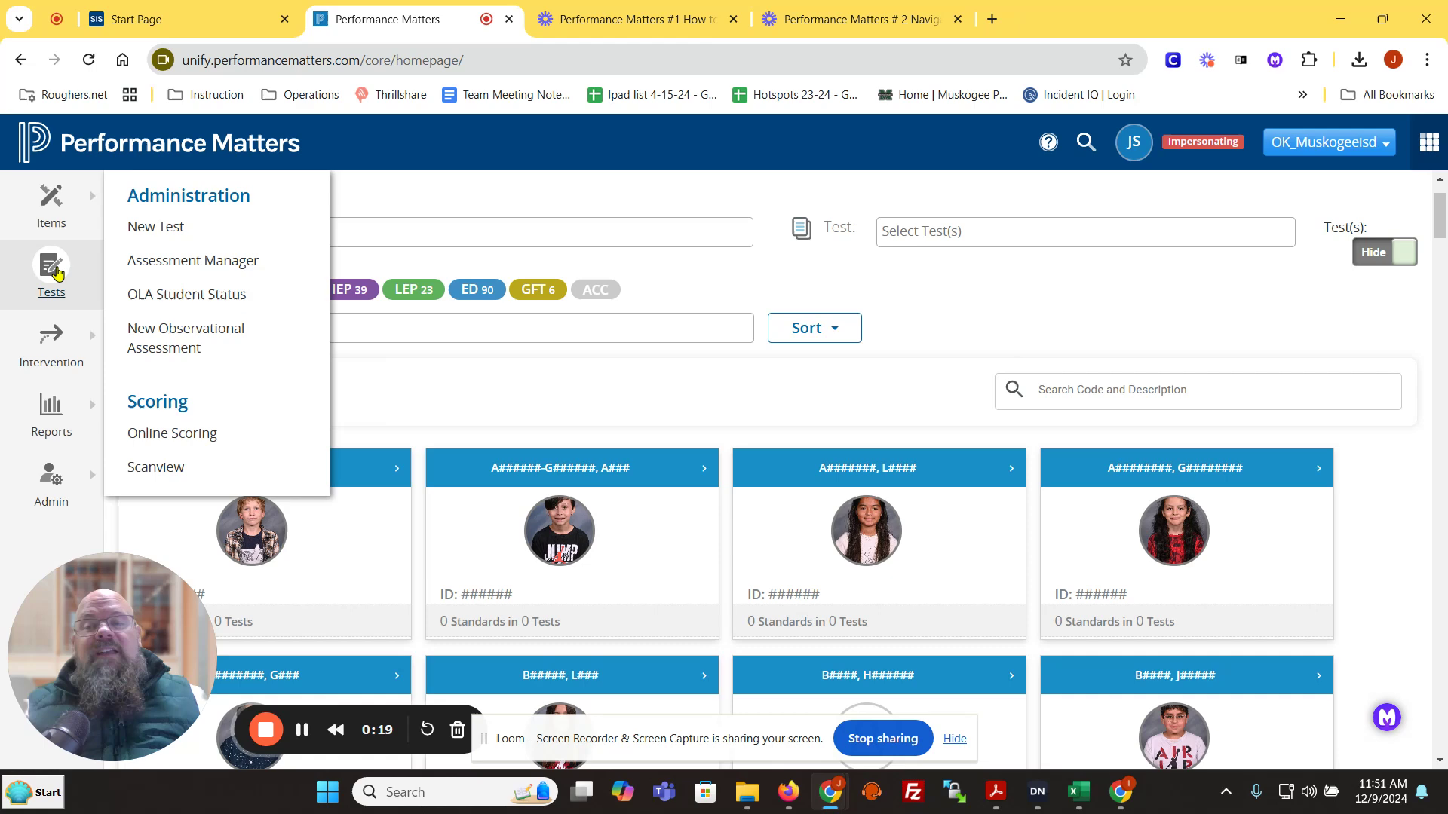
pyautogui.click(180, 235)
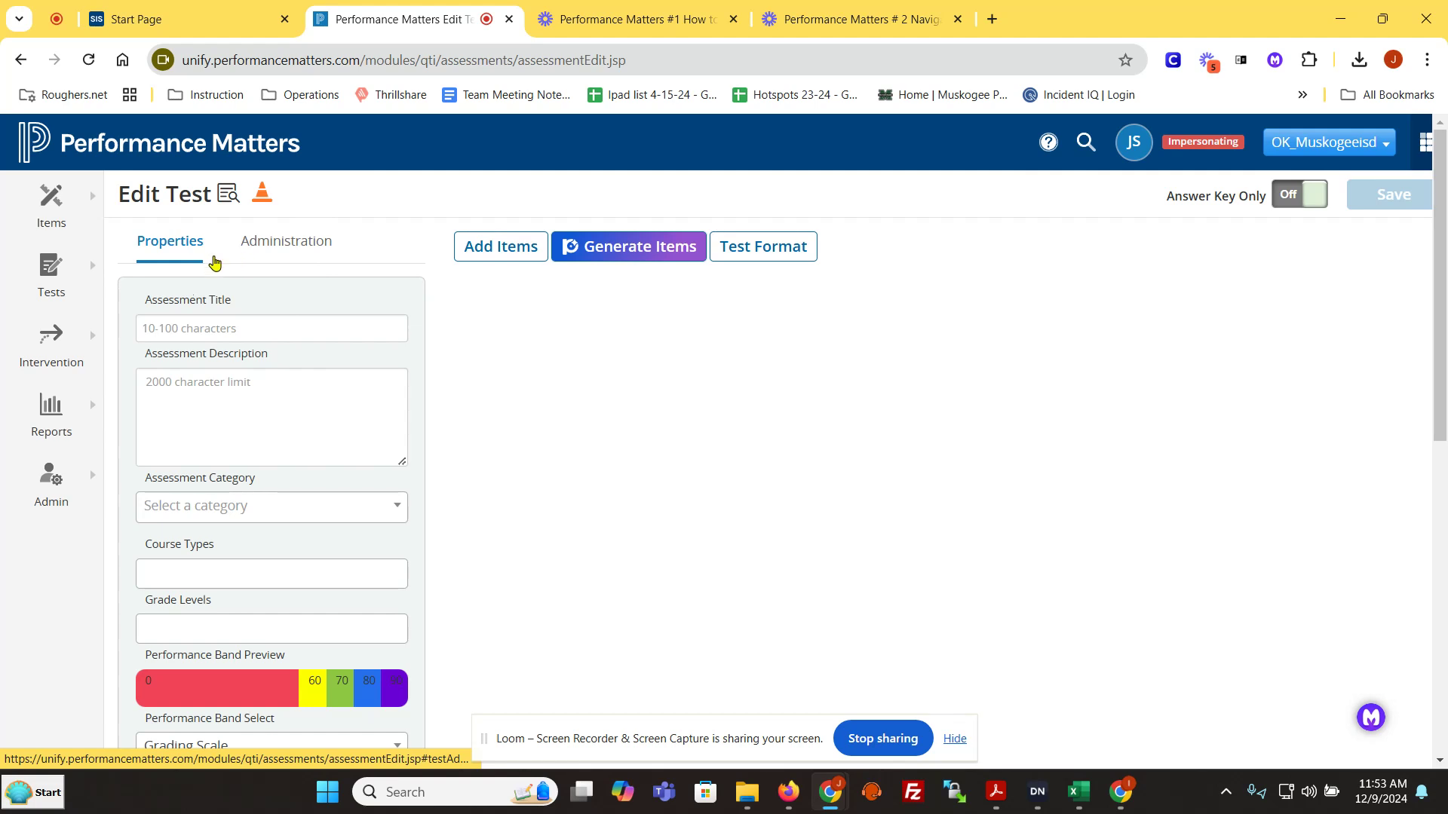
pyautogui.click(276, 333)
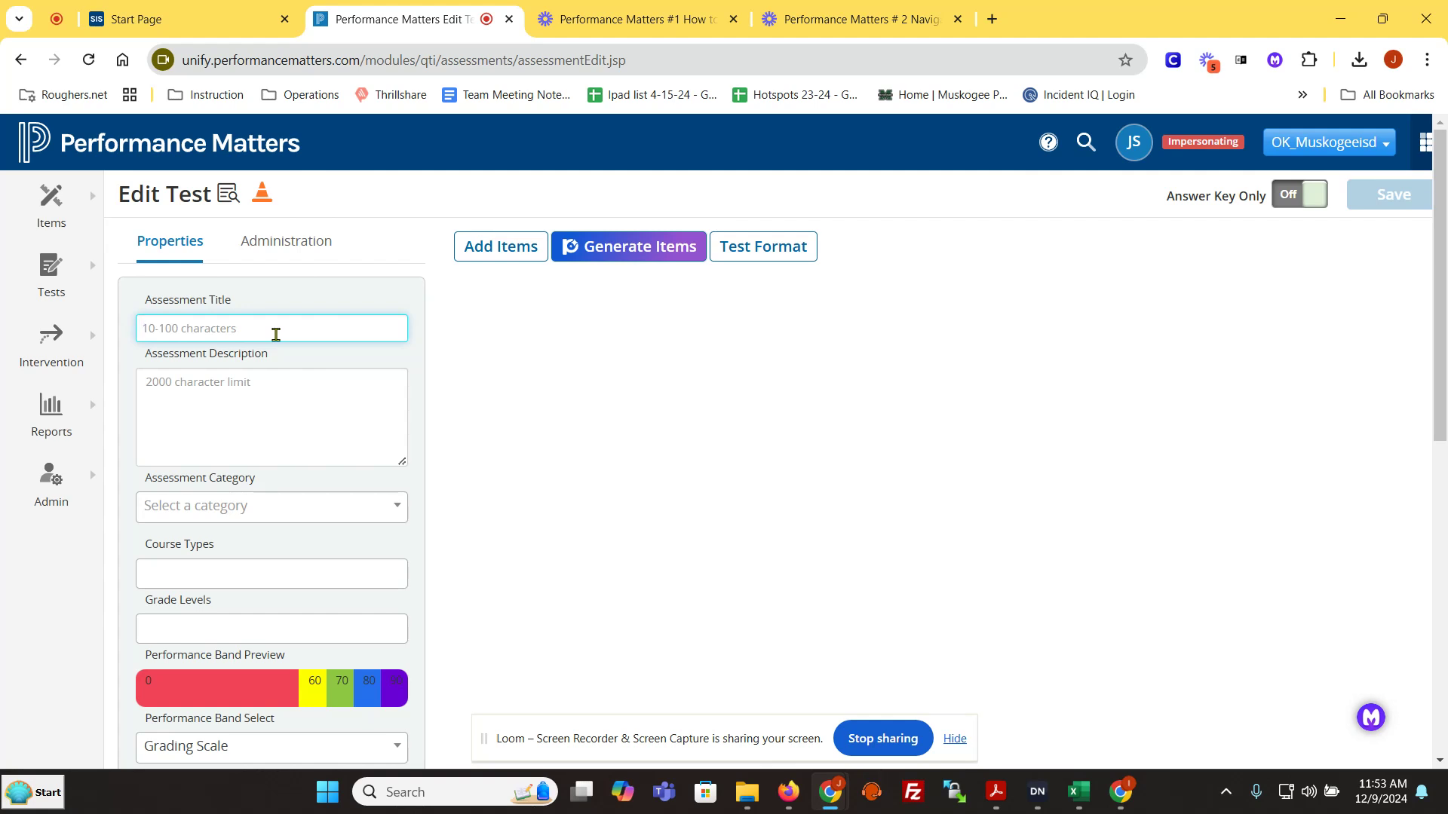
pyautogui.write('7th')
pyautogui.press('BackSpace')
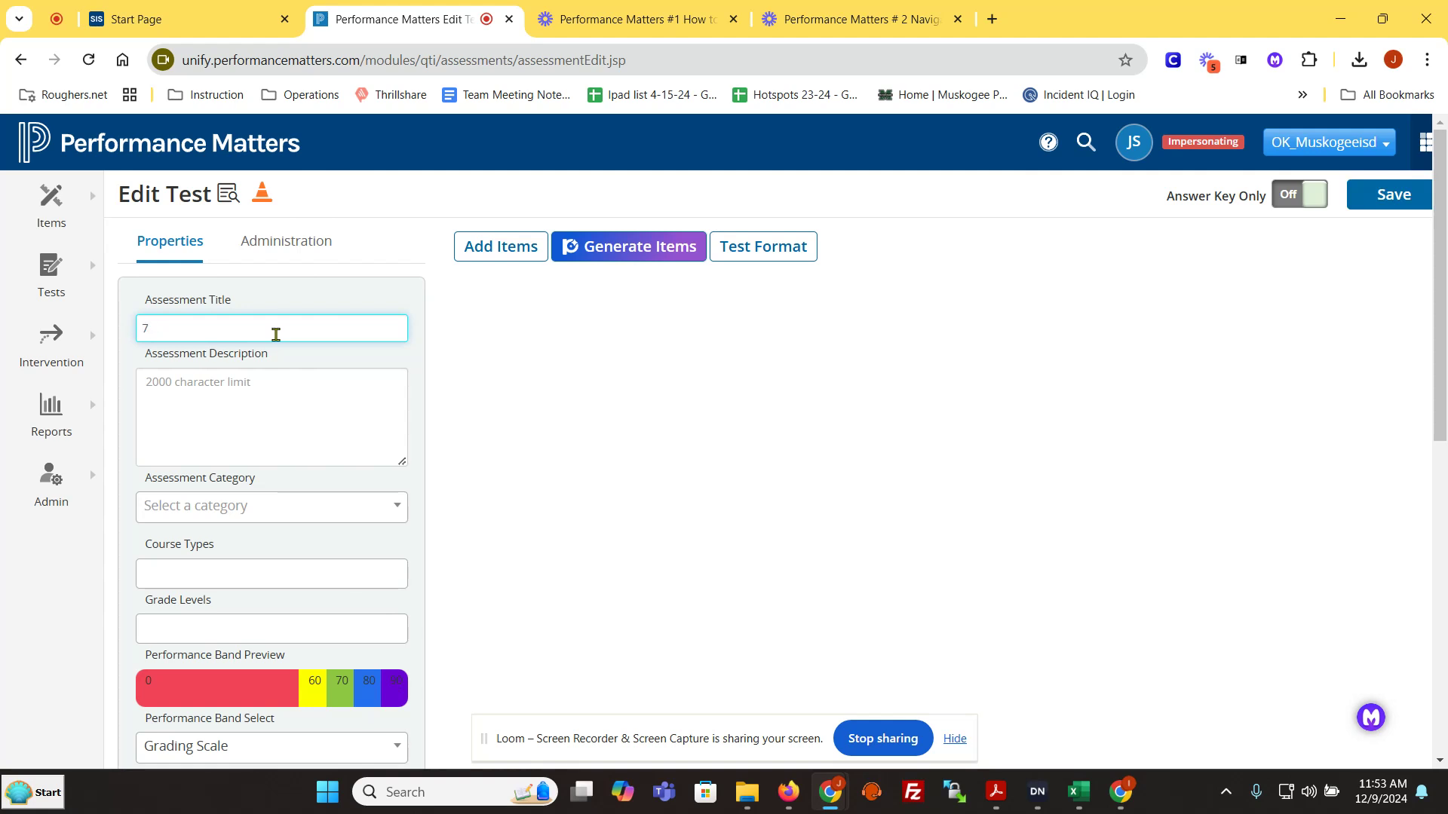
pyautogui.write('th grade ss practice assignment 24-25')
# Step: Set the assessment category to Classroom Assessment
pyautogui.scroll(-1, 301, 452)
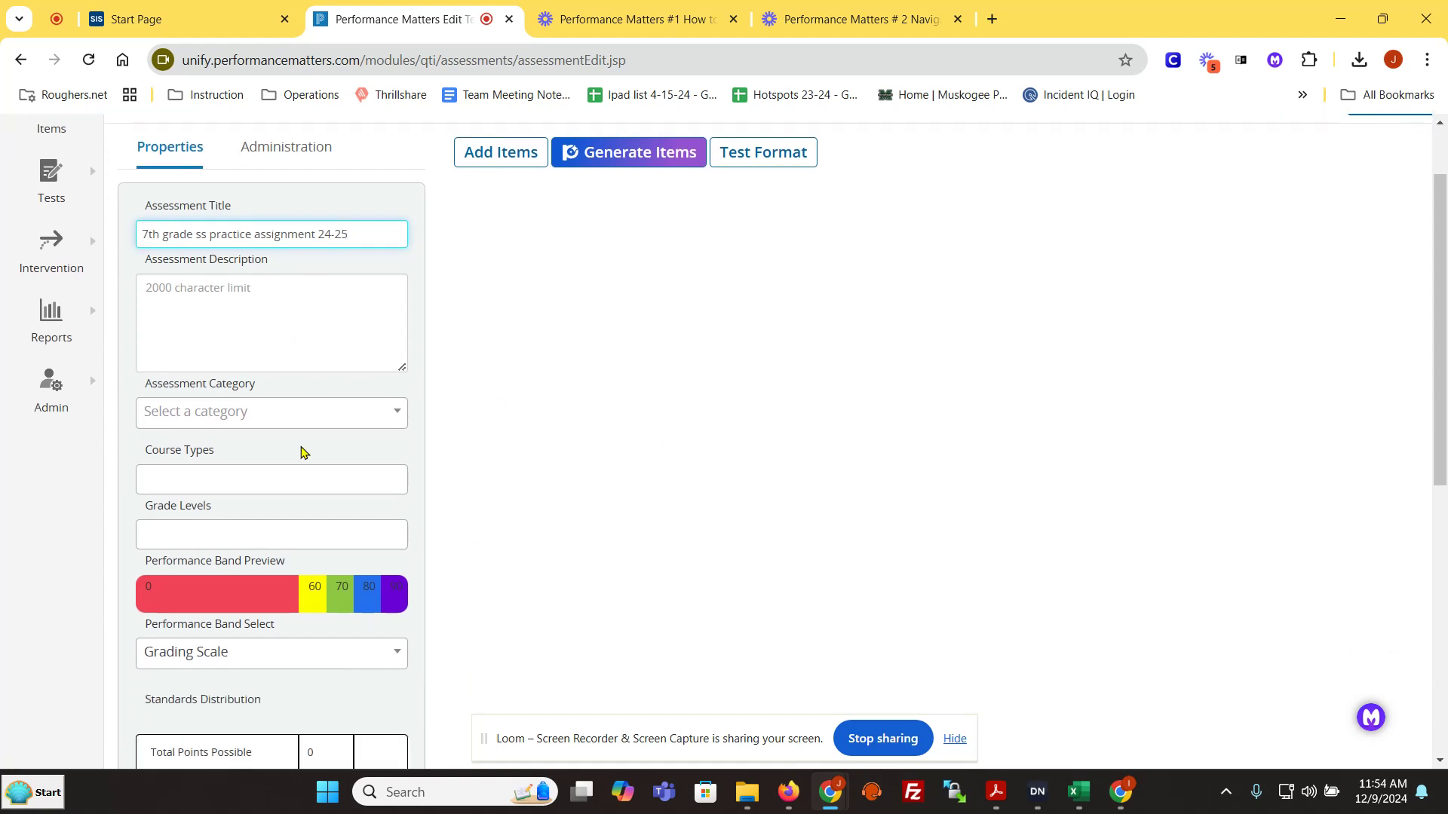
pyautogui.click(311, 414)
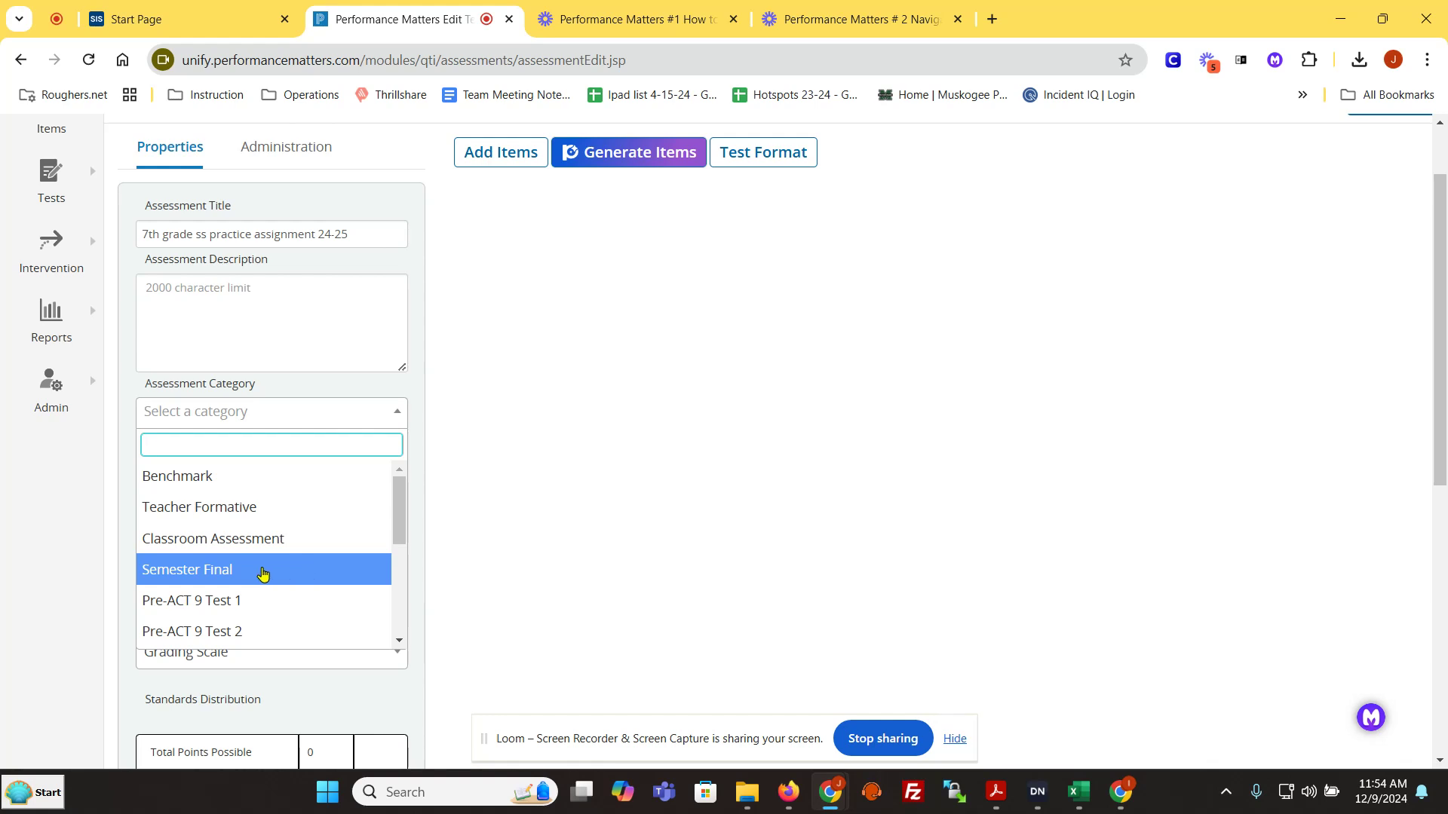
pyautogui.click(314, 542)
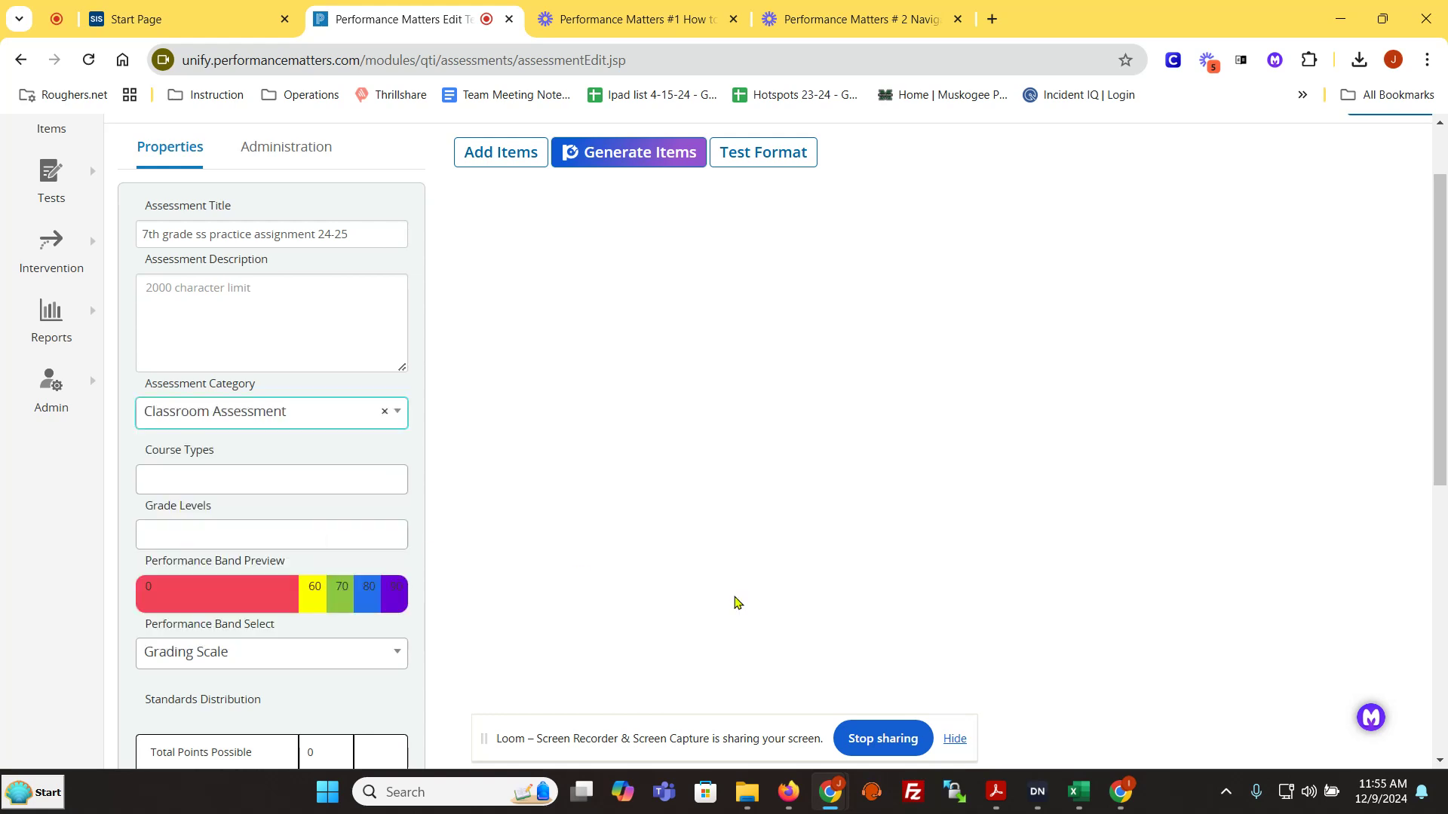
# Step: Assign the Social Studies course type and grade level 6 to the test
pyautogui.click(212, 477)
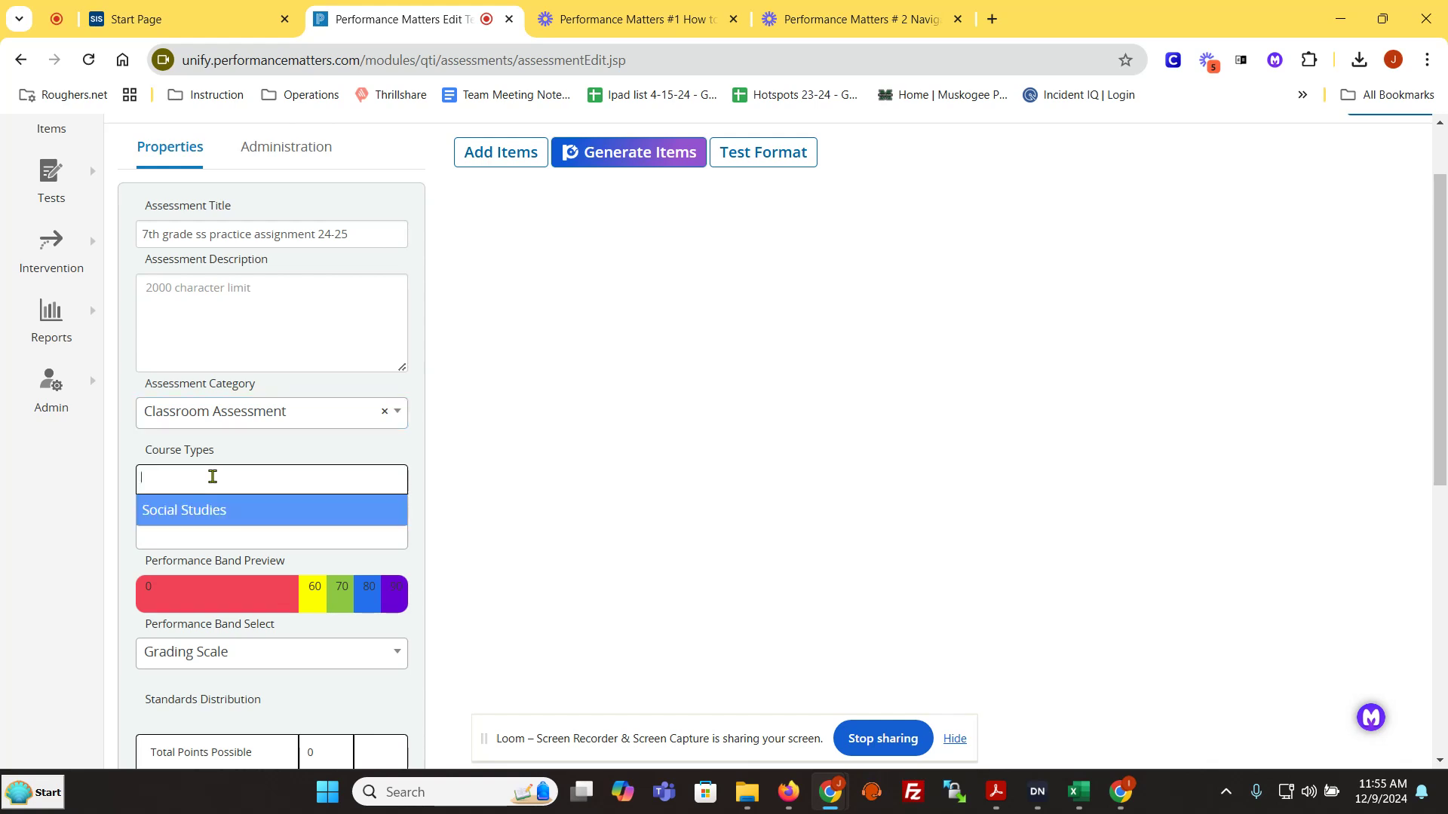
pyautogui.click(199, 512)
pyautogui.click(176, 531)
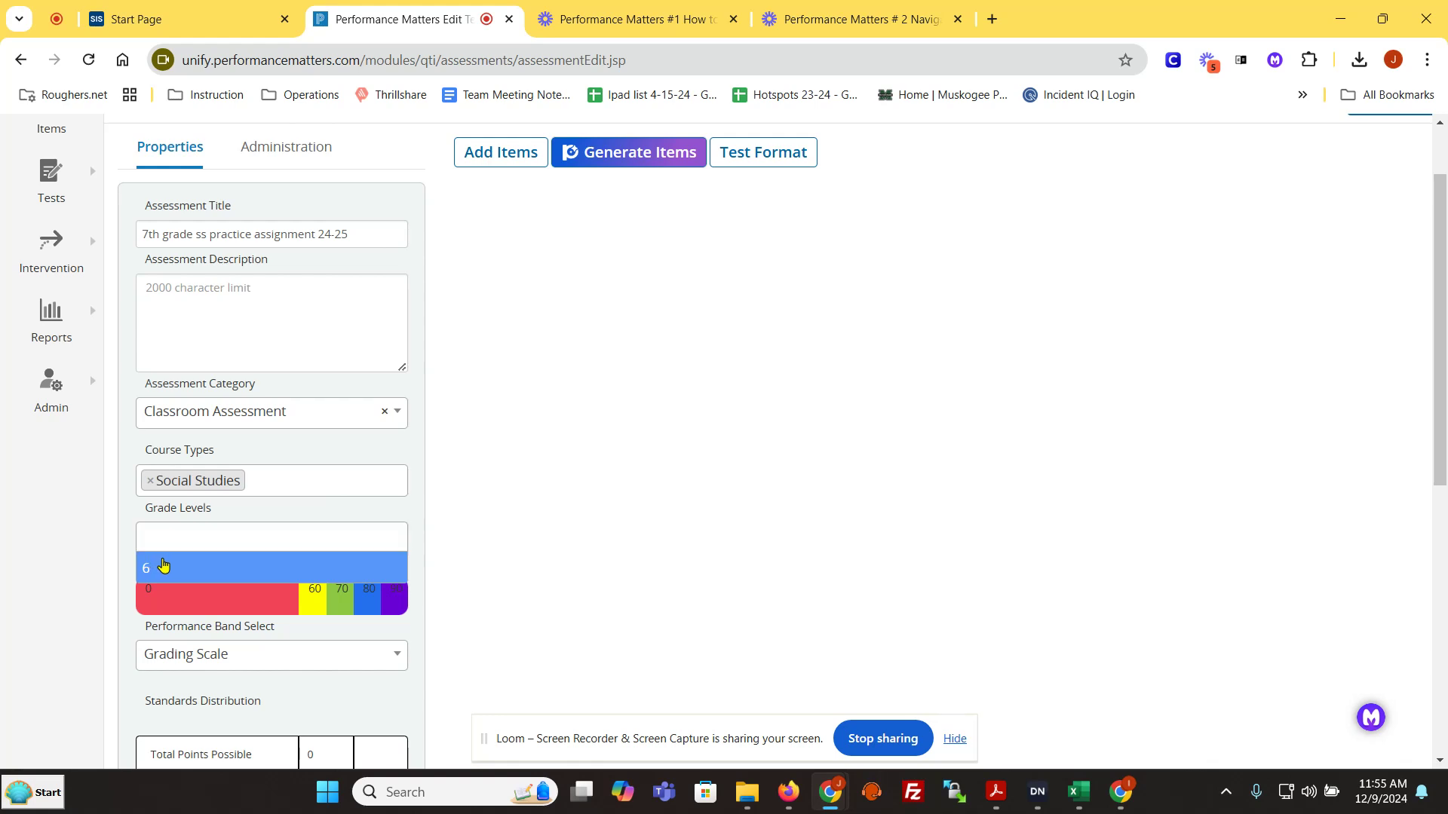
pyautogui.click(163, 566)
# Step: Set the test's performance band to Assessment Default
pyautogui.scroll(-1, 646, 656)
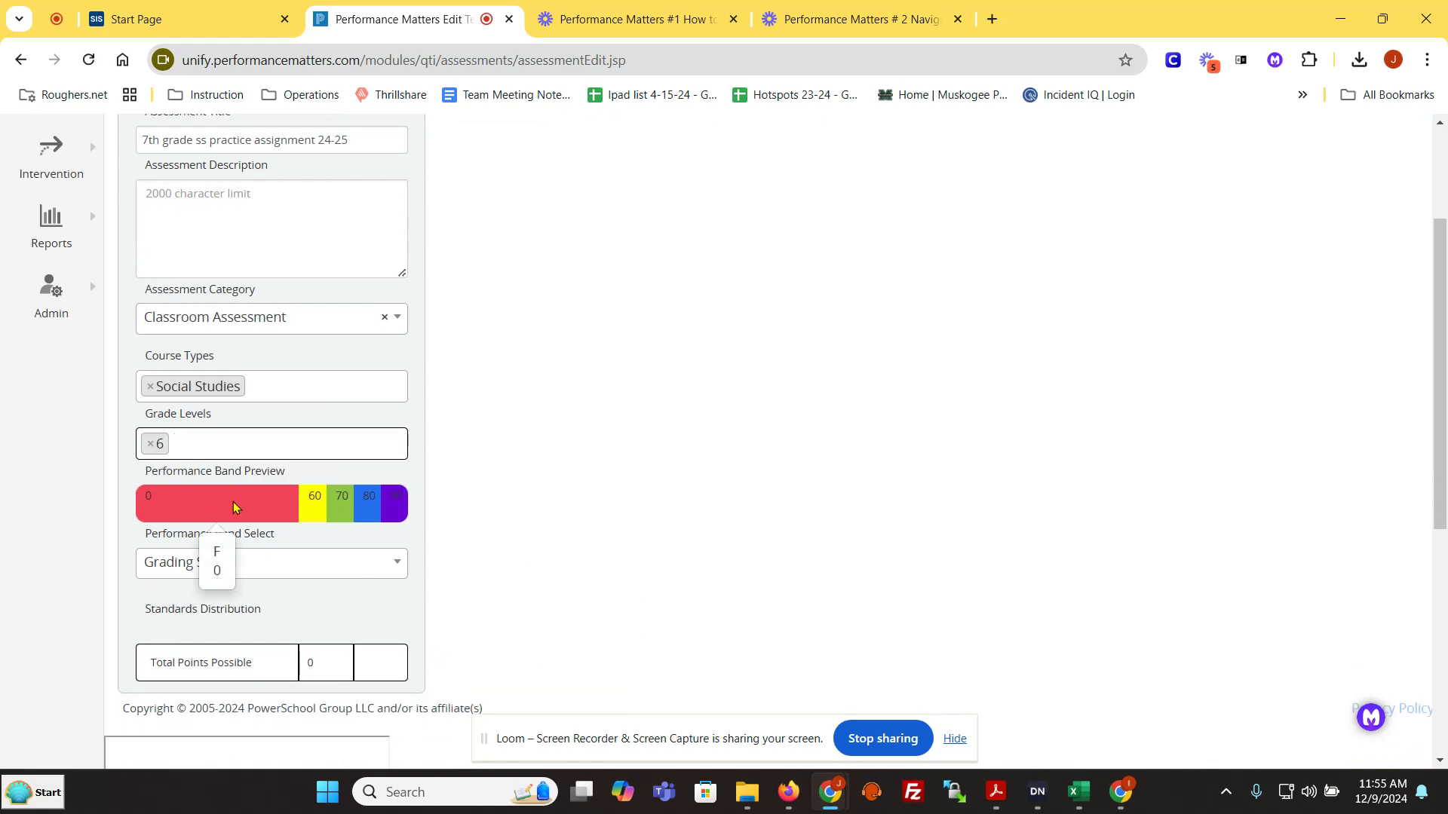
pyautogui.click(290, 562)
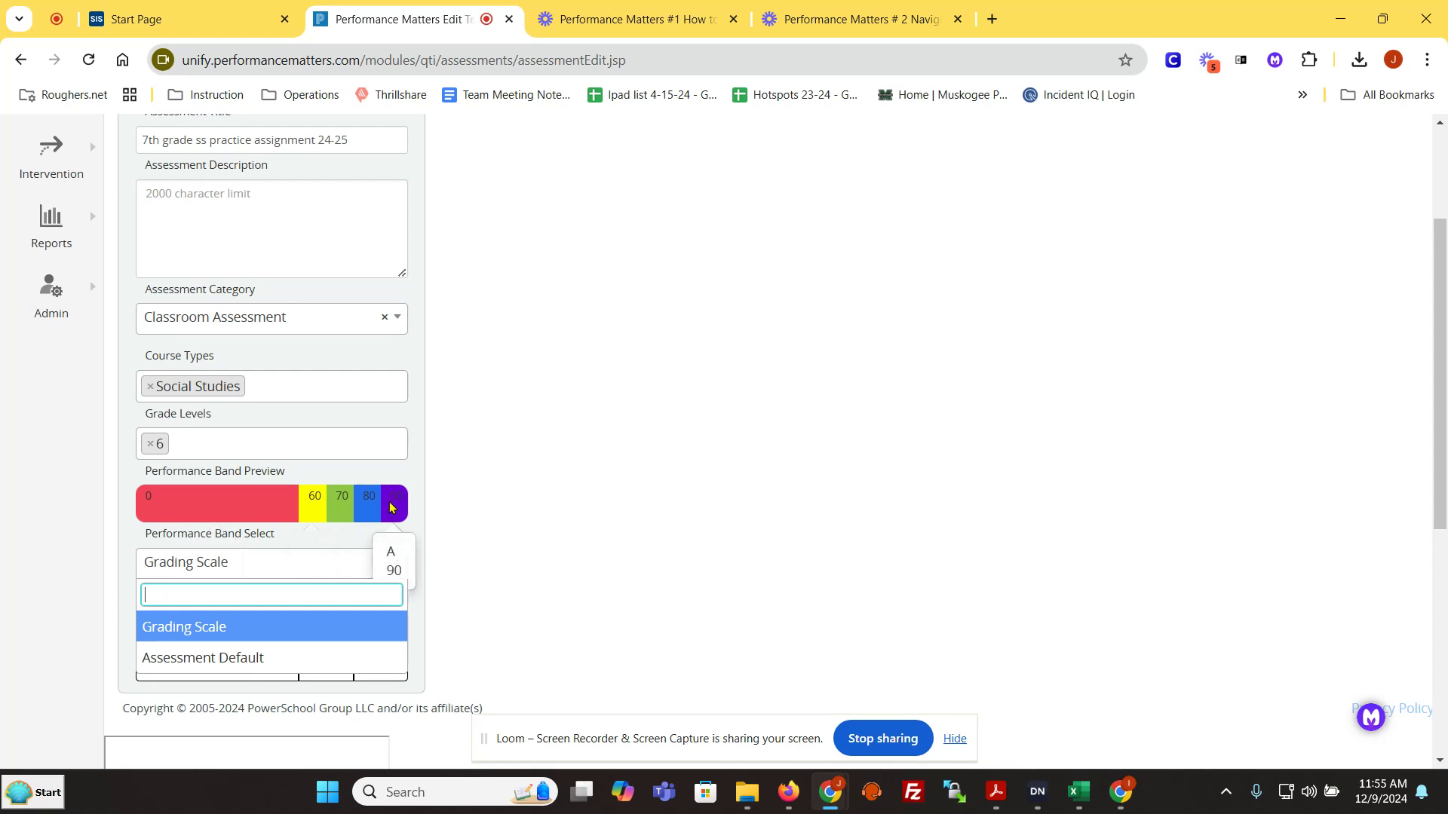
pyautogui.click(281, 657)
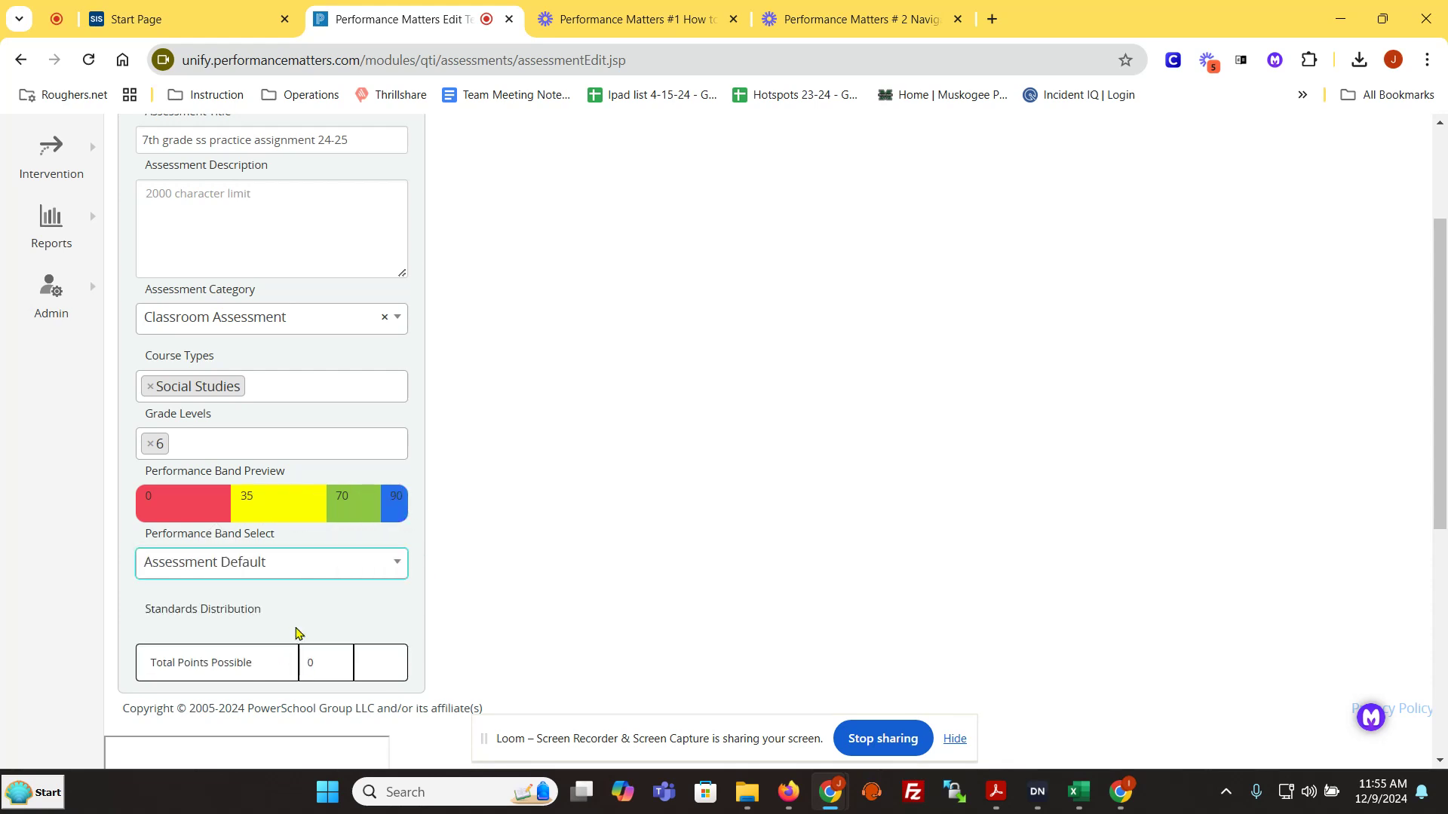
pyautogui.click(267, 577)
pyautogui.click(324, 562)
pyautogui.scroll(-3, 485, 498)
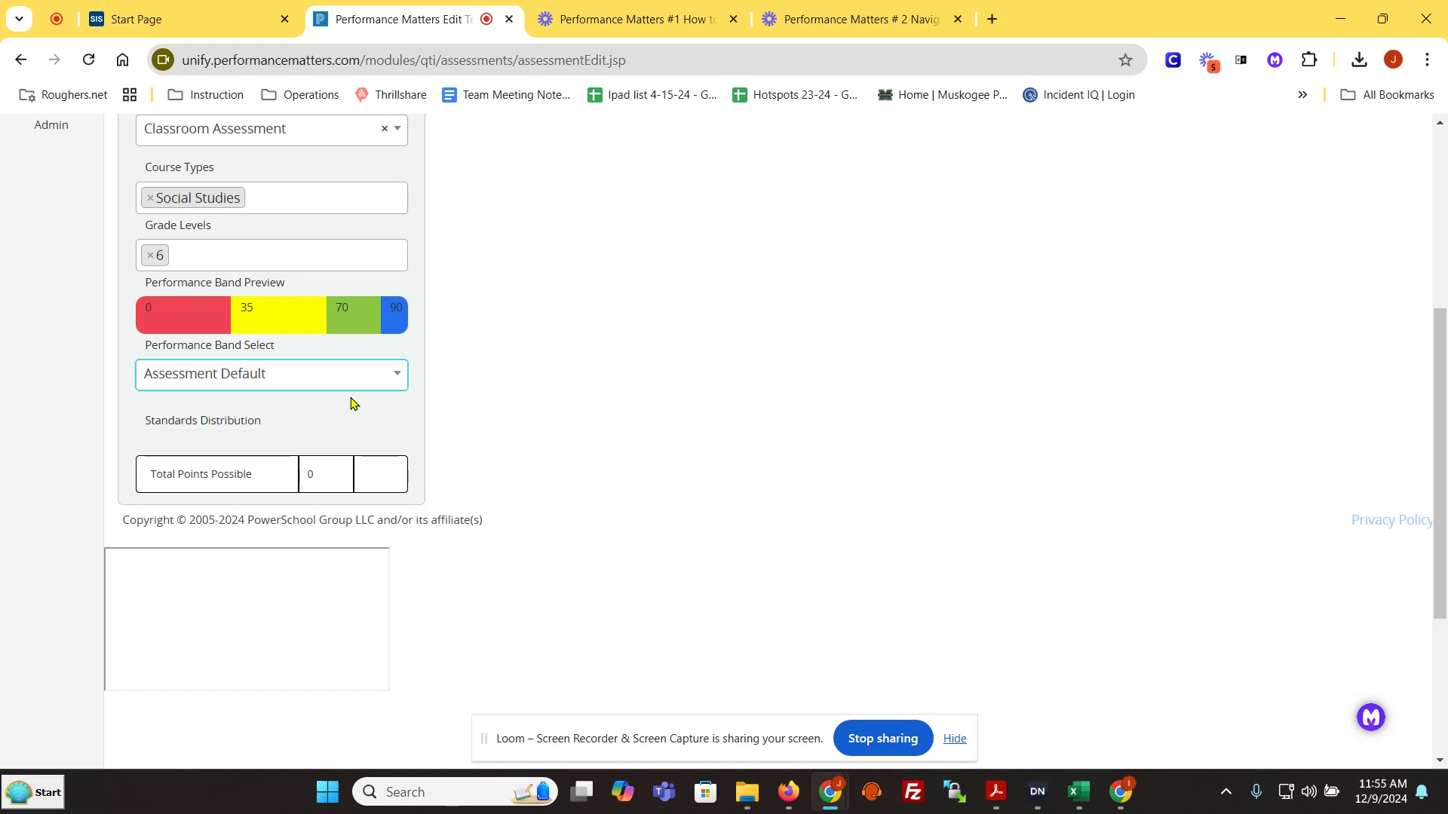
# Step: Turn off the Private option in the test's administration settings
pyautogui.scroll(5, 348, 409)
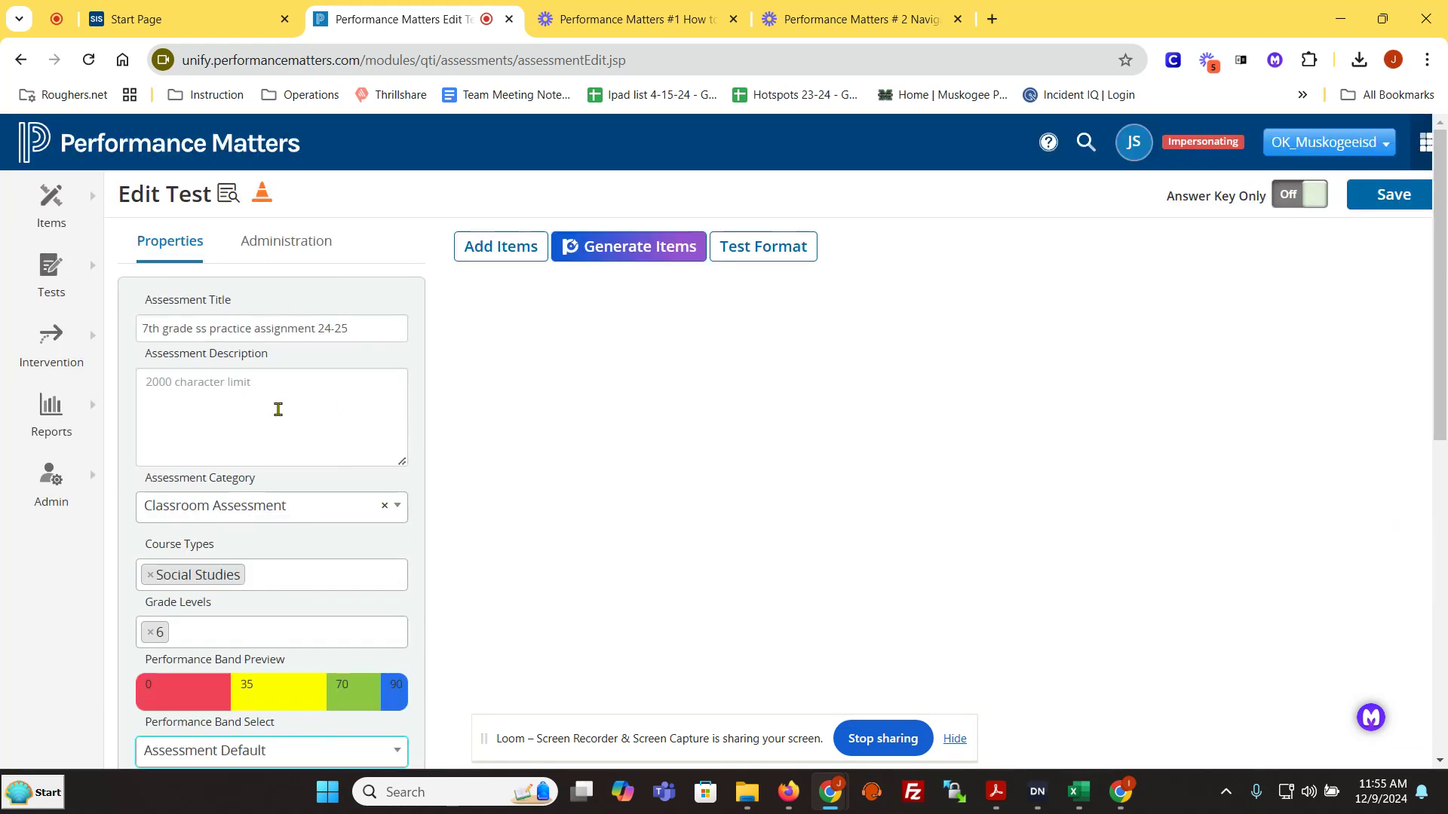
pyautogui.click(315, 251)
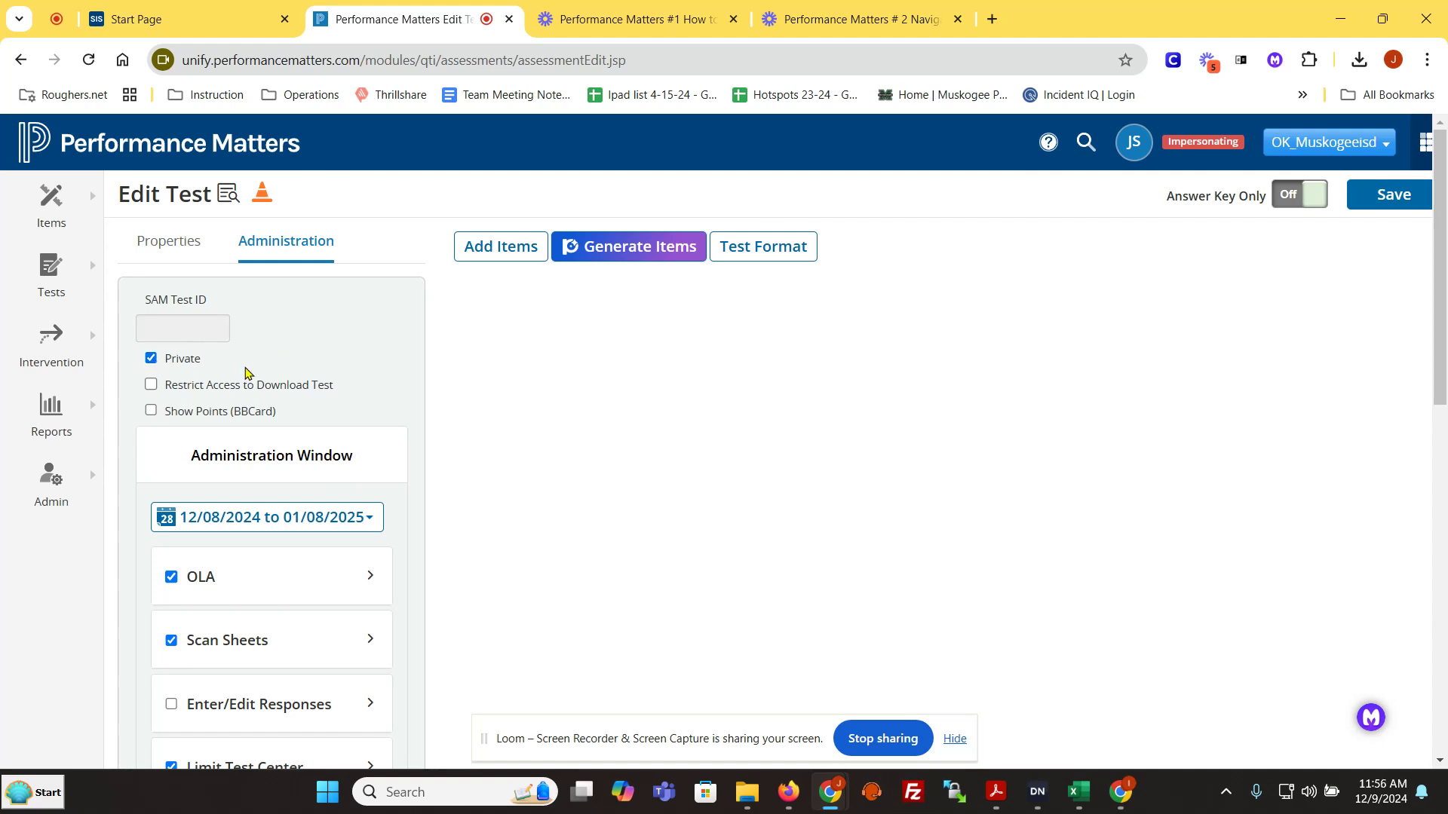
pyautogui.click(151, 360)
# Step: Set the administration window to run from 12/09/2024 to 12/13/2024
pyautogui.scroll(-1, 596, 586)
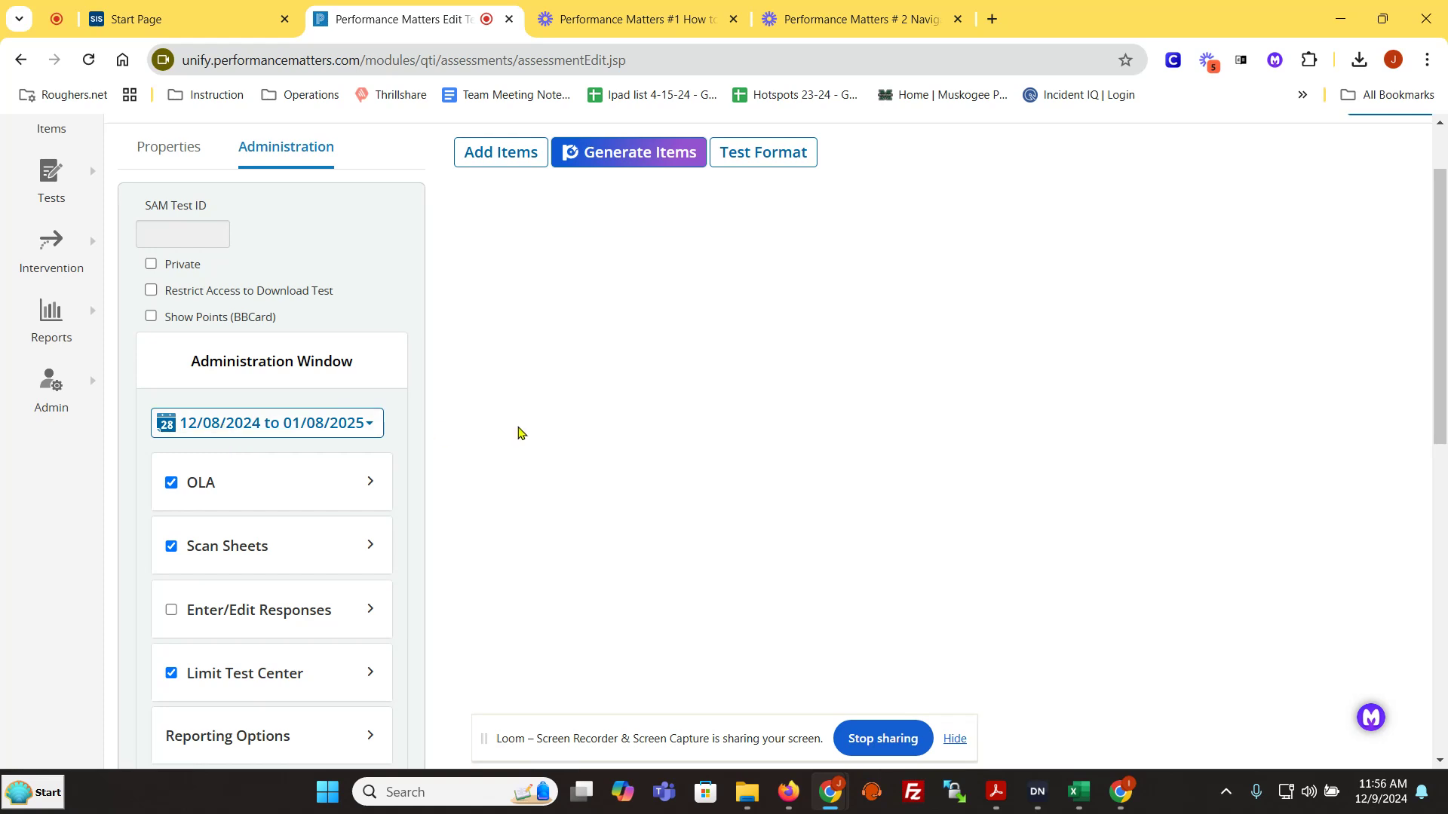
pyautogui.click(216, 429)
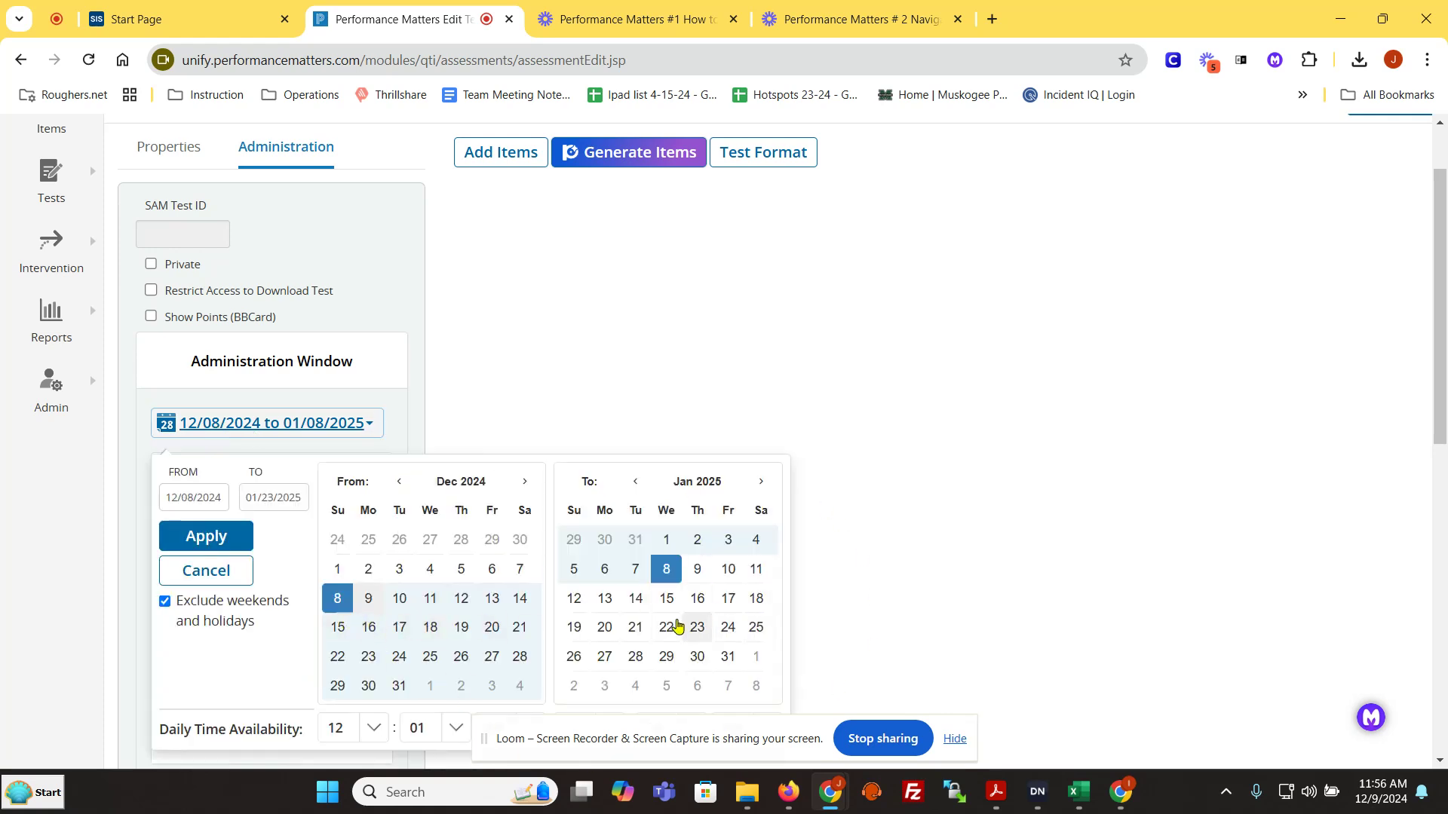
pyautogui.click(368, 599)
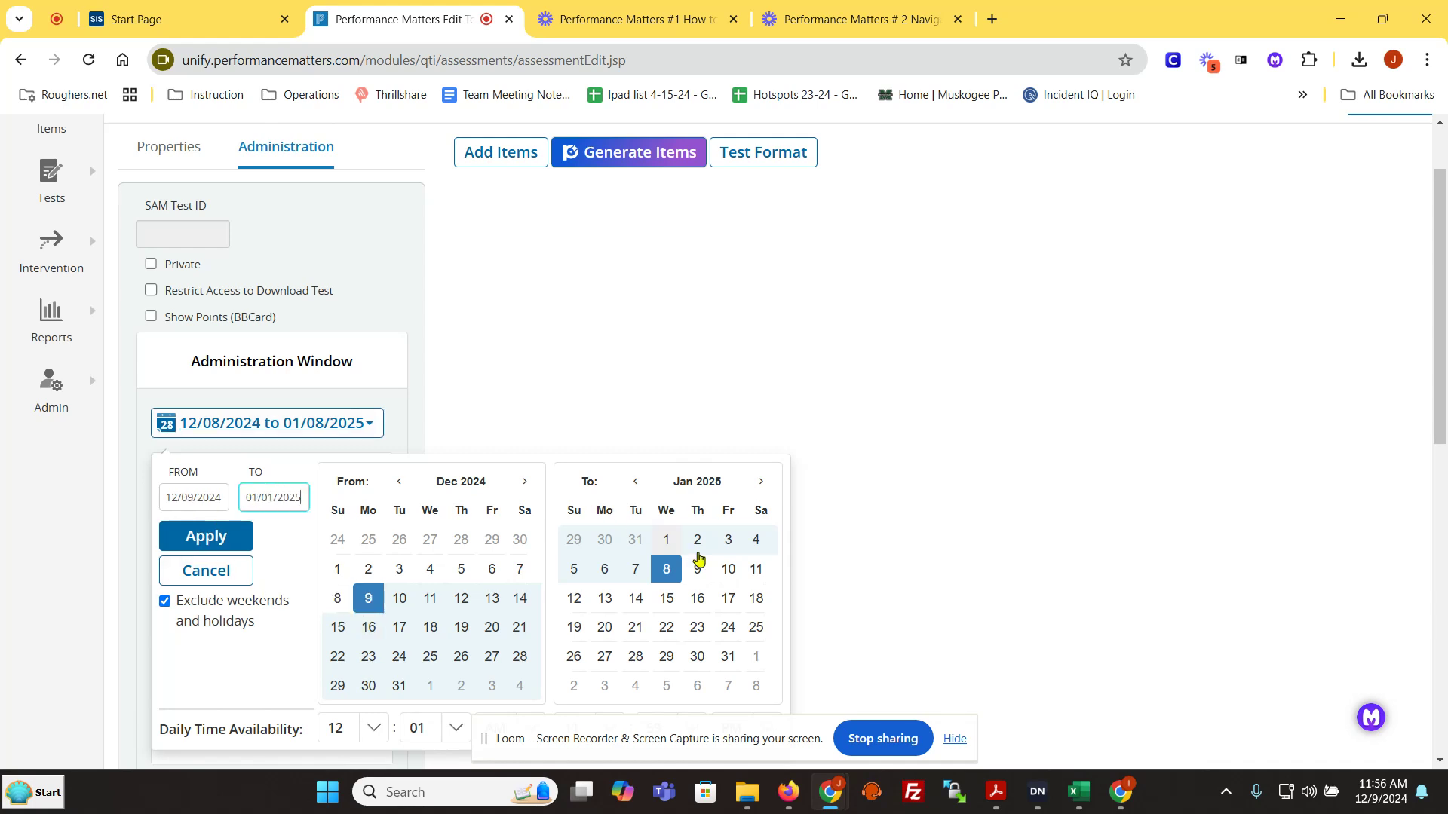
pyautogui.click(635, 482)
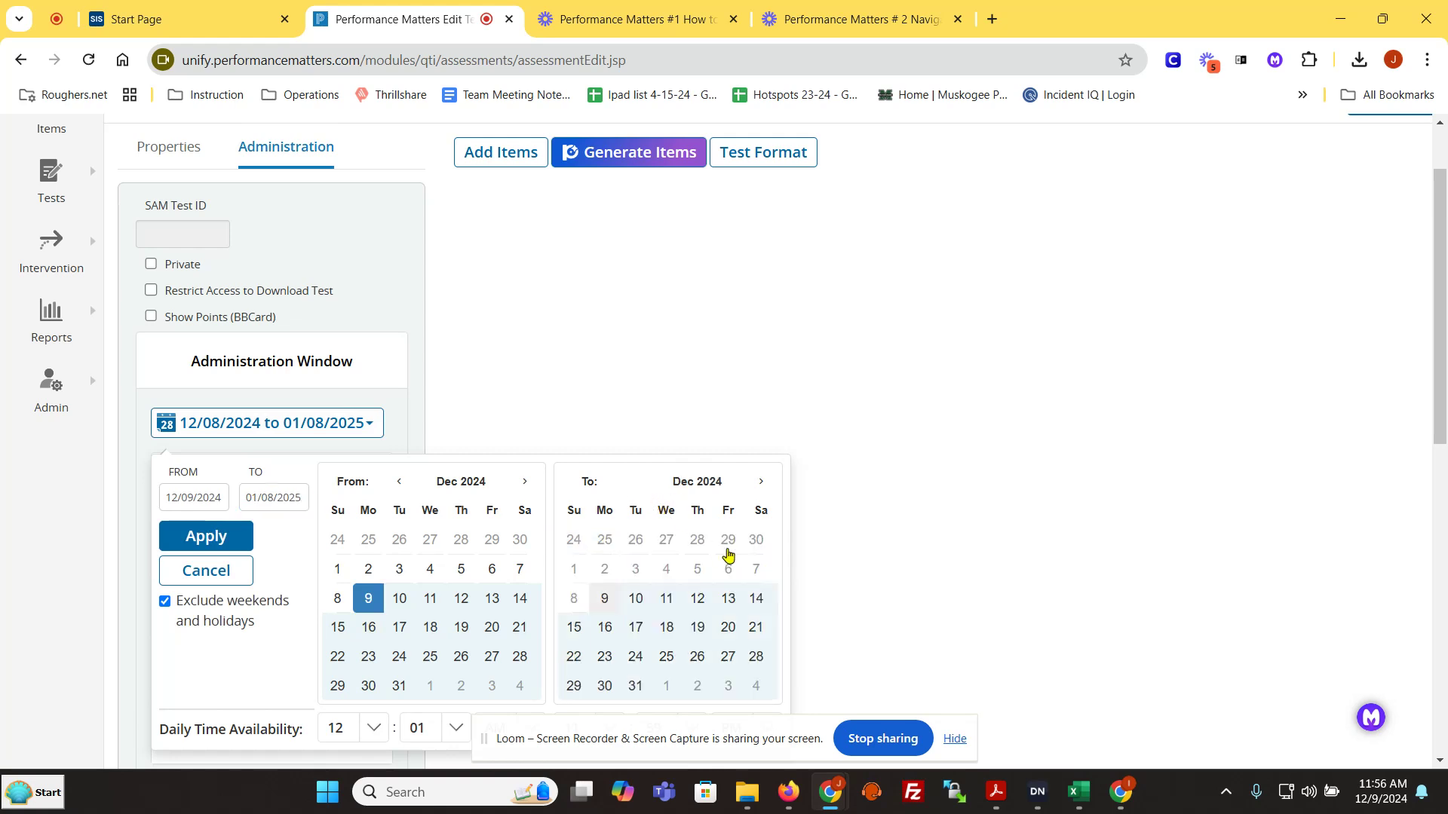
pyautogui.click(728, 600)
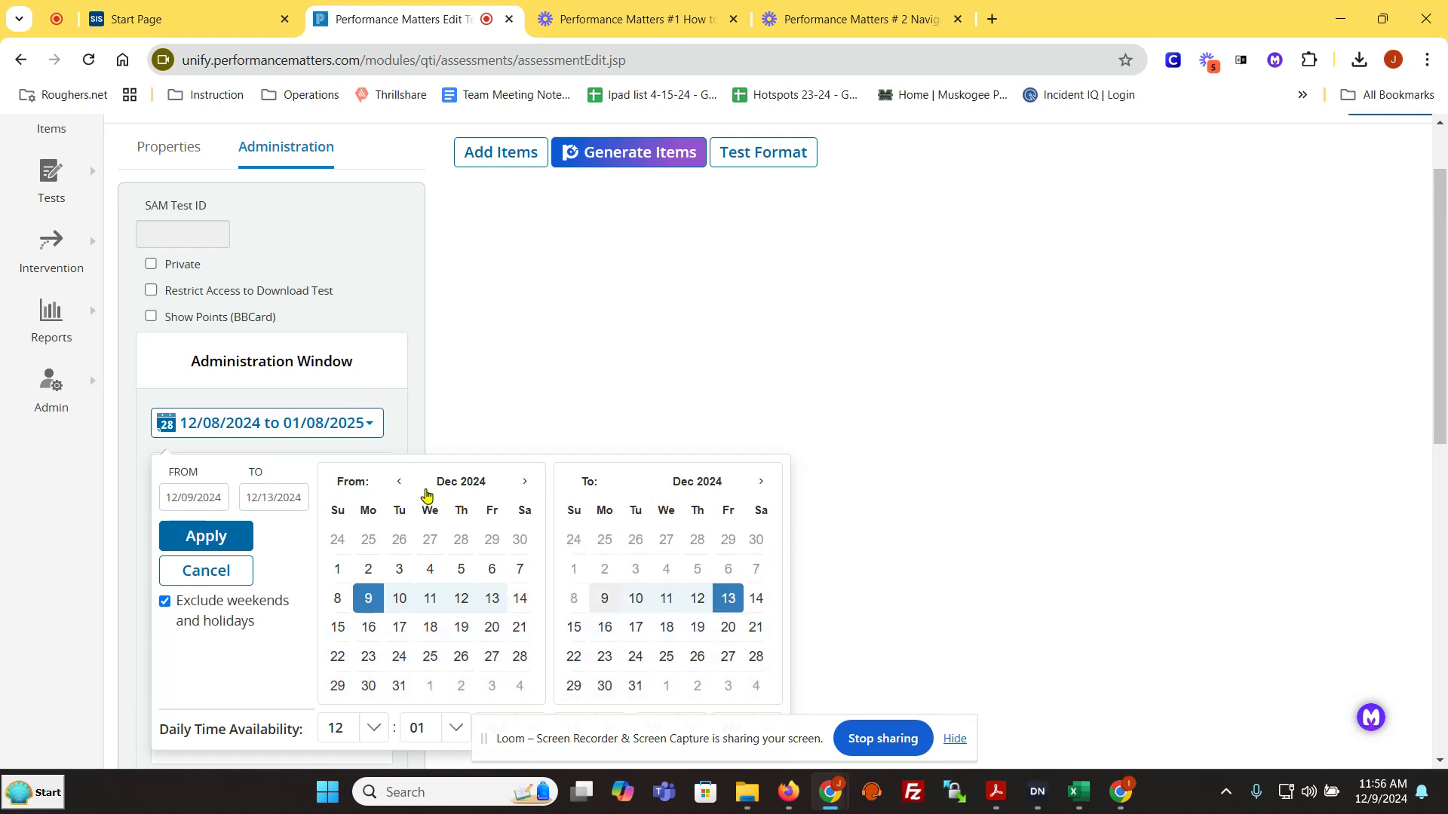
pyautogui.click(219, 538)
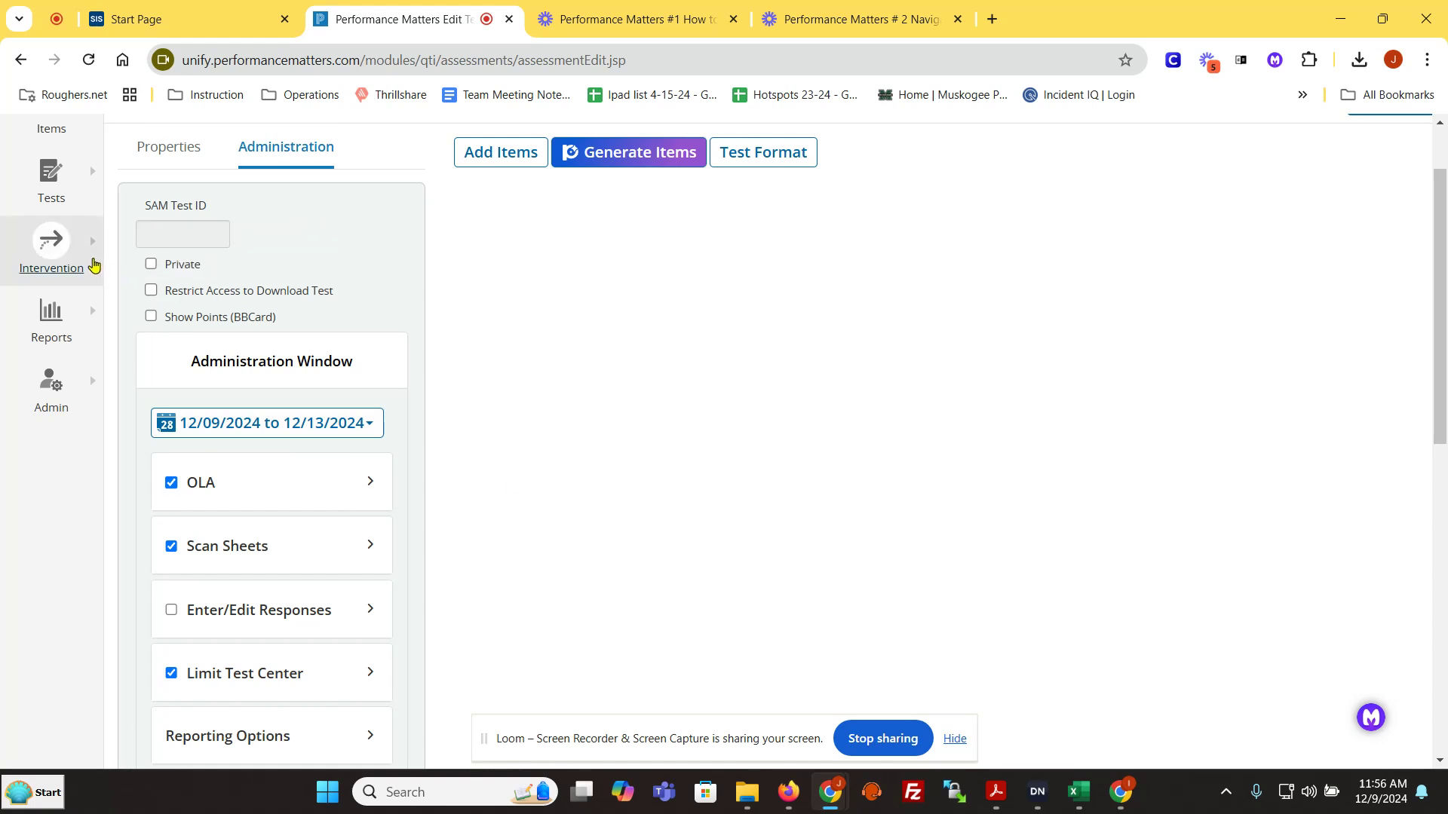
pyautogui.click(94, 181)
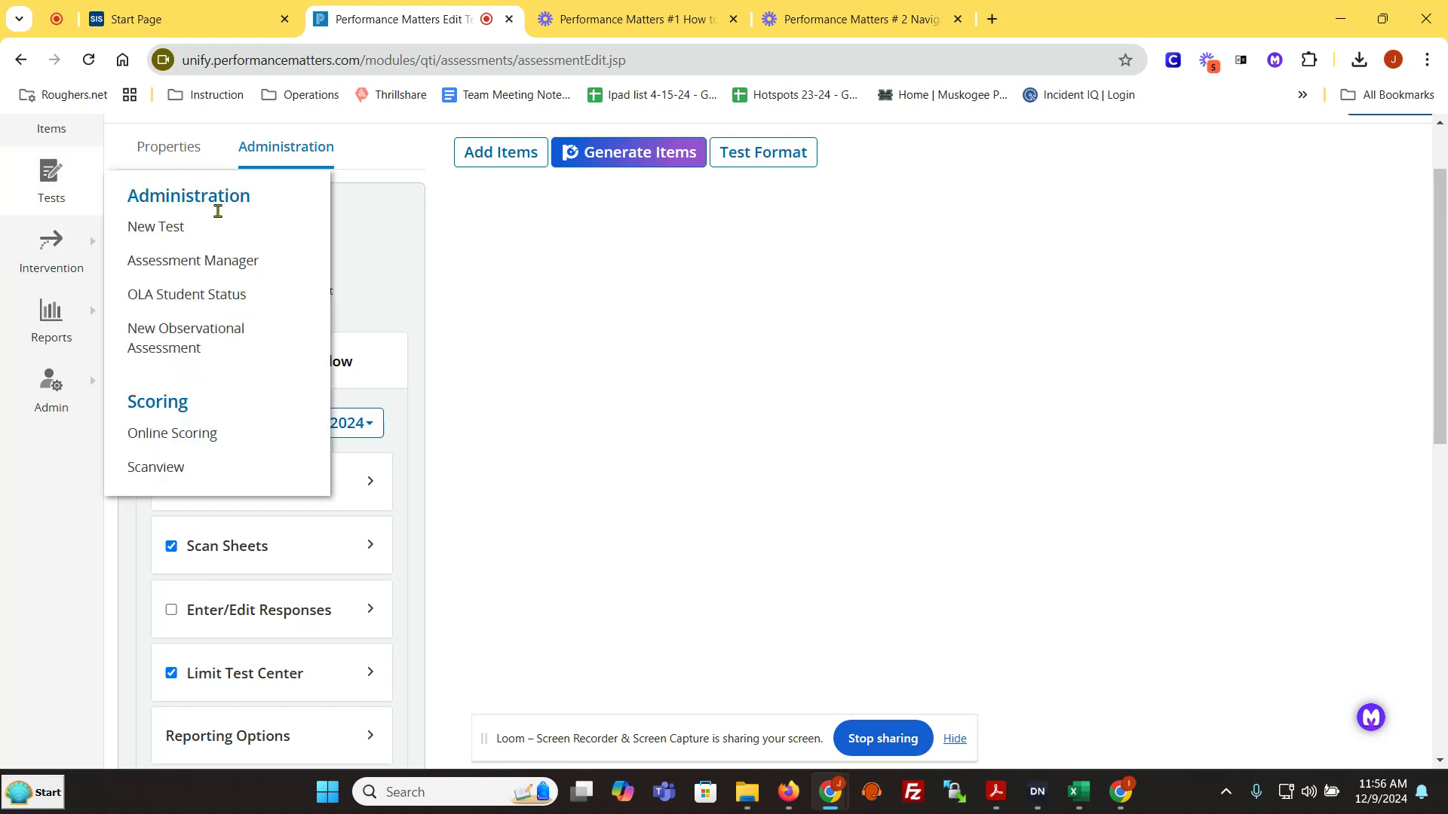
pyautogui.click(432, 461)
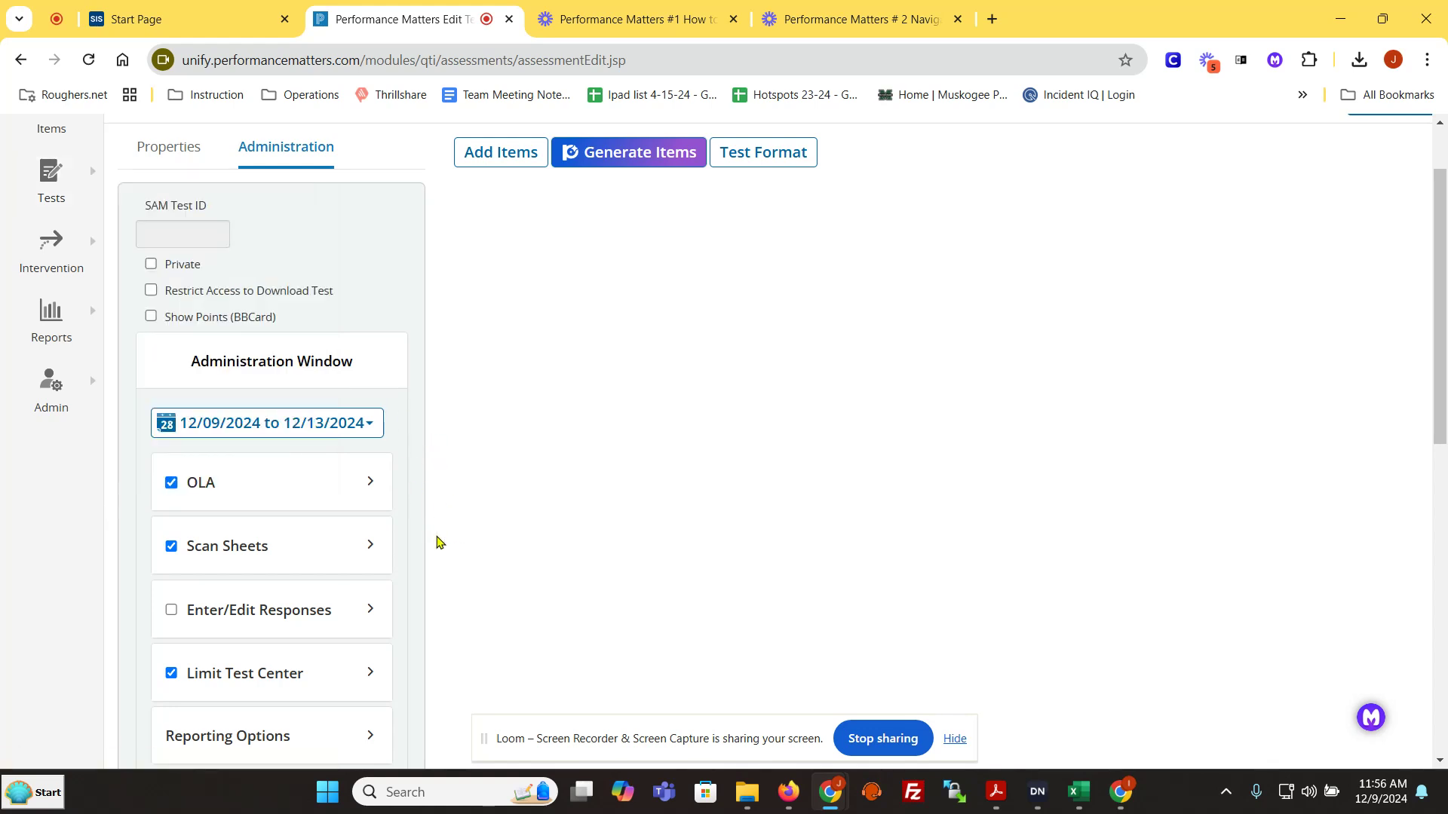
# Step: Limit the test center to the 6th & 7th Grade Academy school and the 6th Grade Social Studies course
pyautogui.scroll(-1, 440, 485)
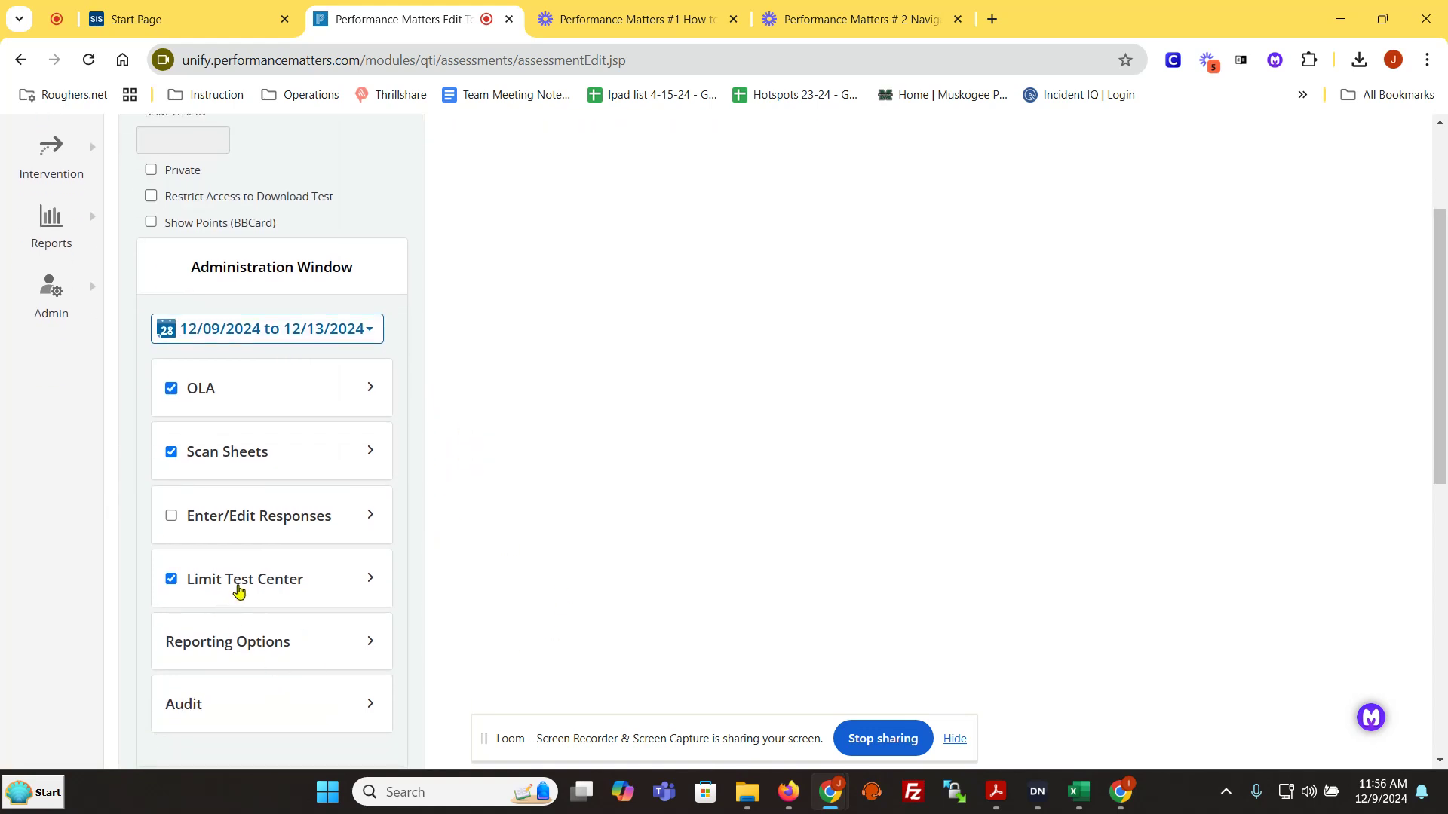
pyautogui.click(262, 585)
pyautogui.scroll(-2, 500, 533)
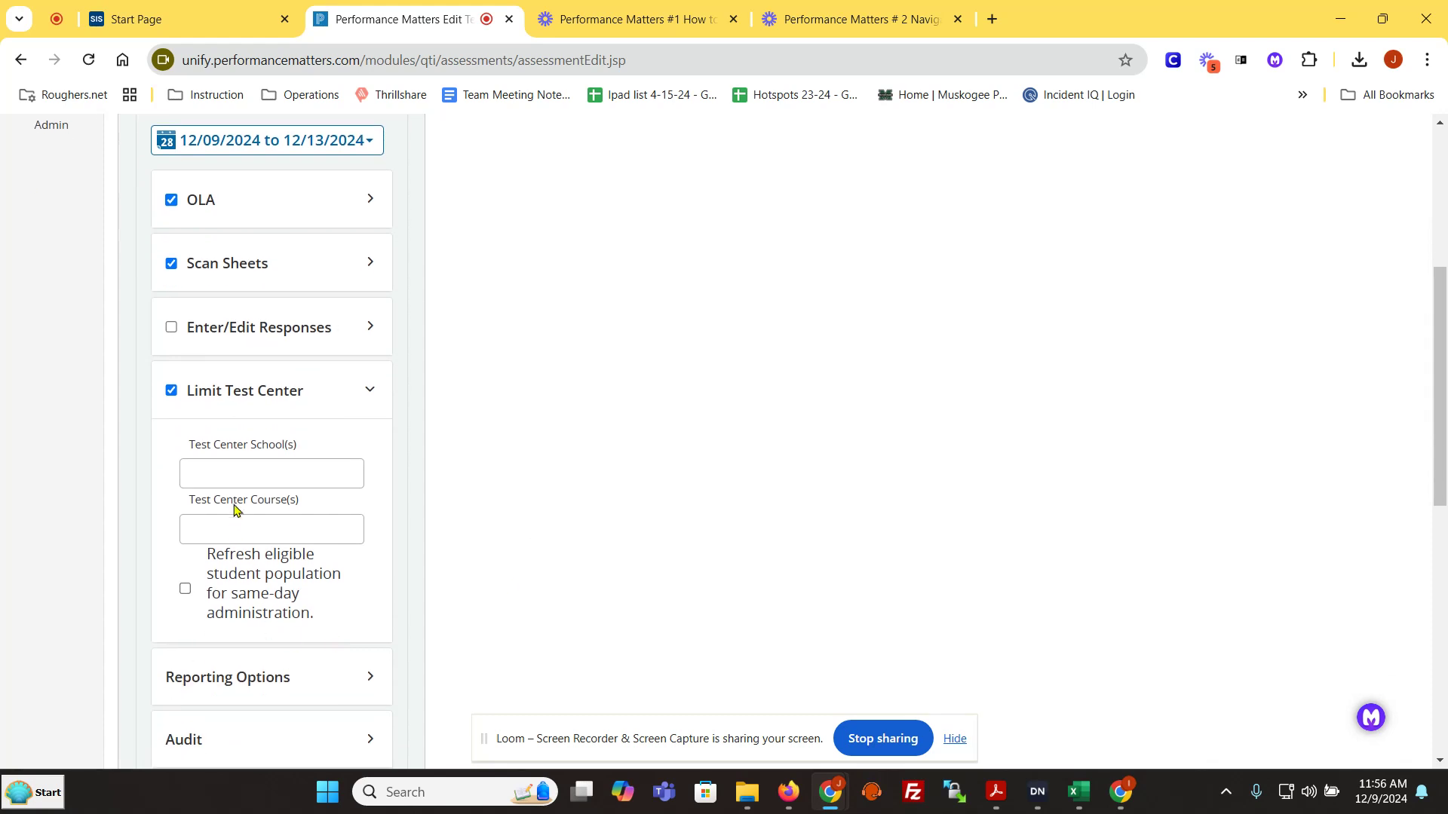
pyautogui.click(236, 475)
pyautogui.click(253, 506)
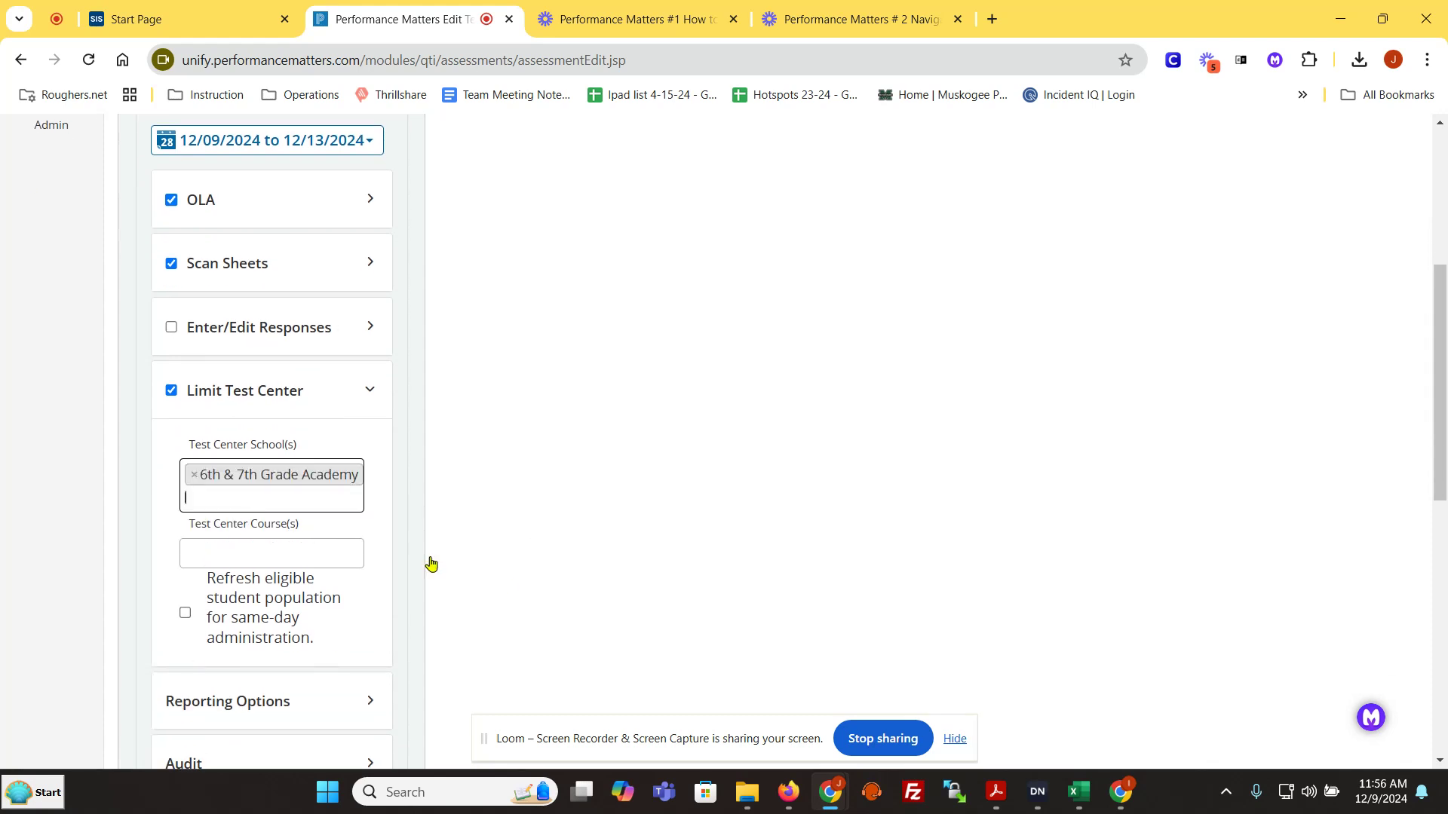
pyautogui.click(243, 550)
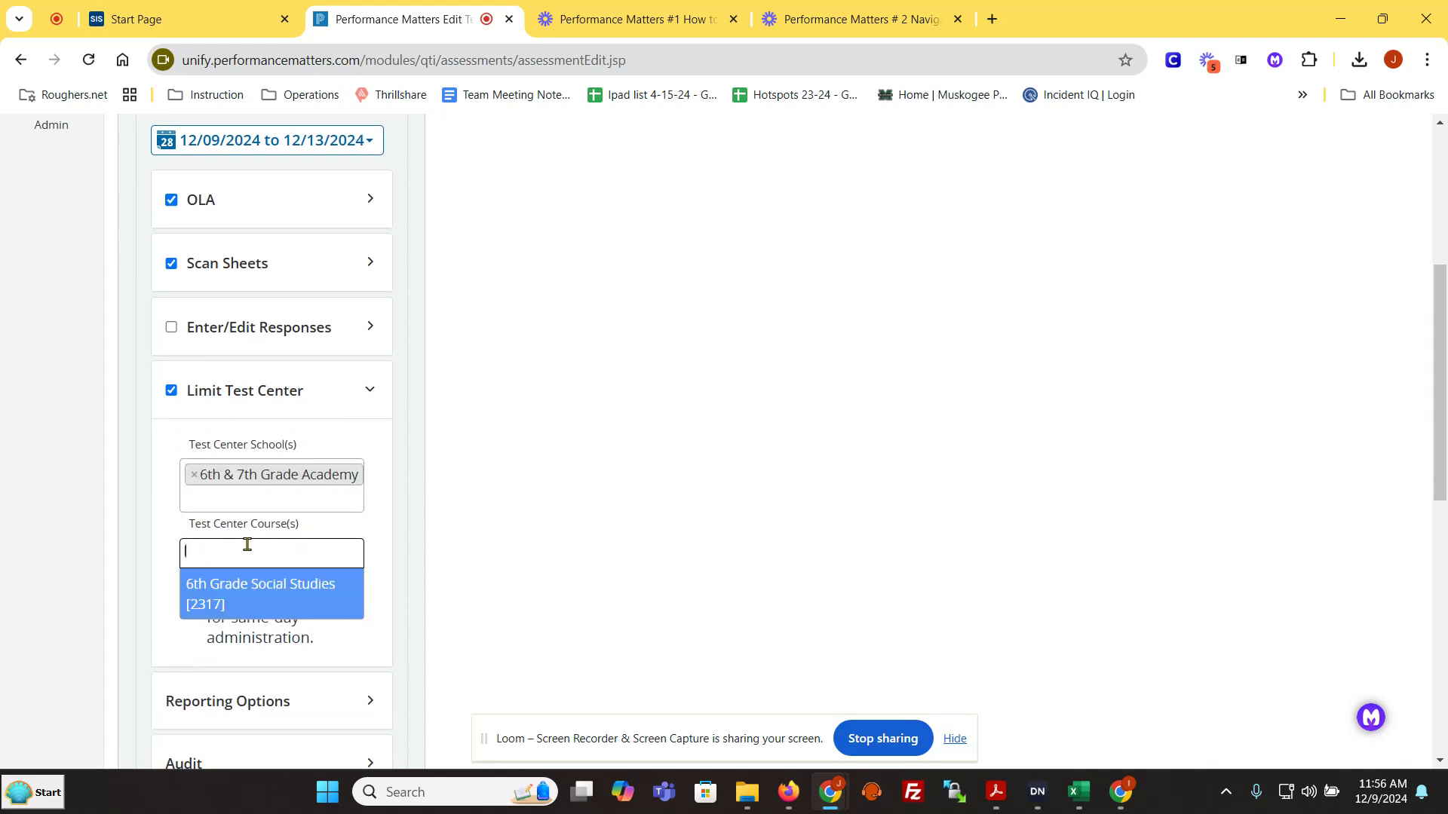
pyautogui.click(275, 596)
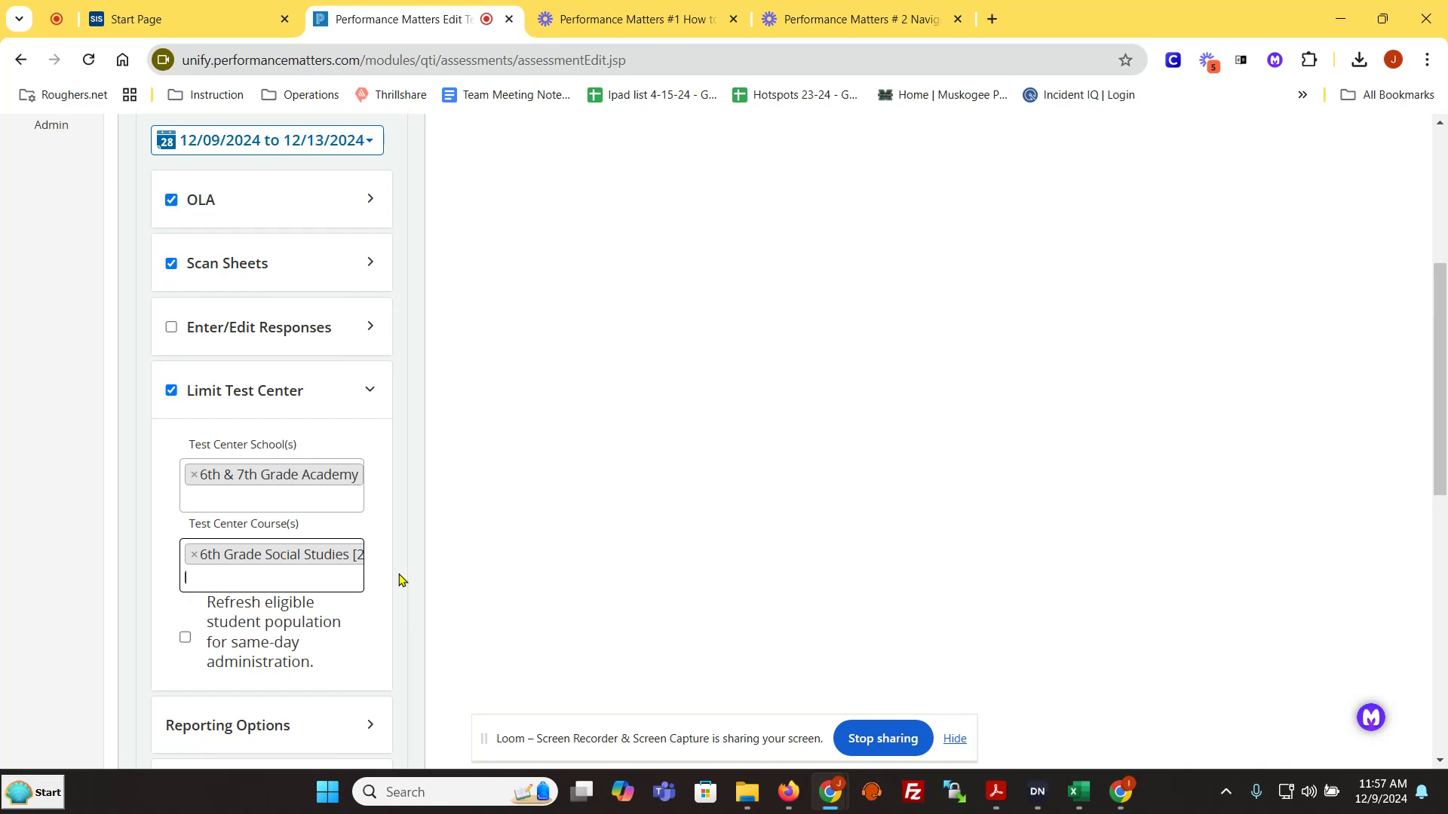
# Step: Search for items to add by the keywords "parts of the earth" and filter them to grade 7
pyautogui.scroll(5, 400, 579)
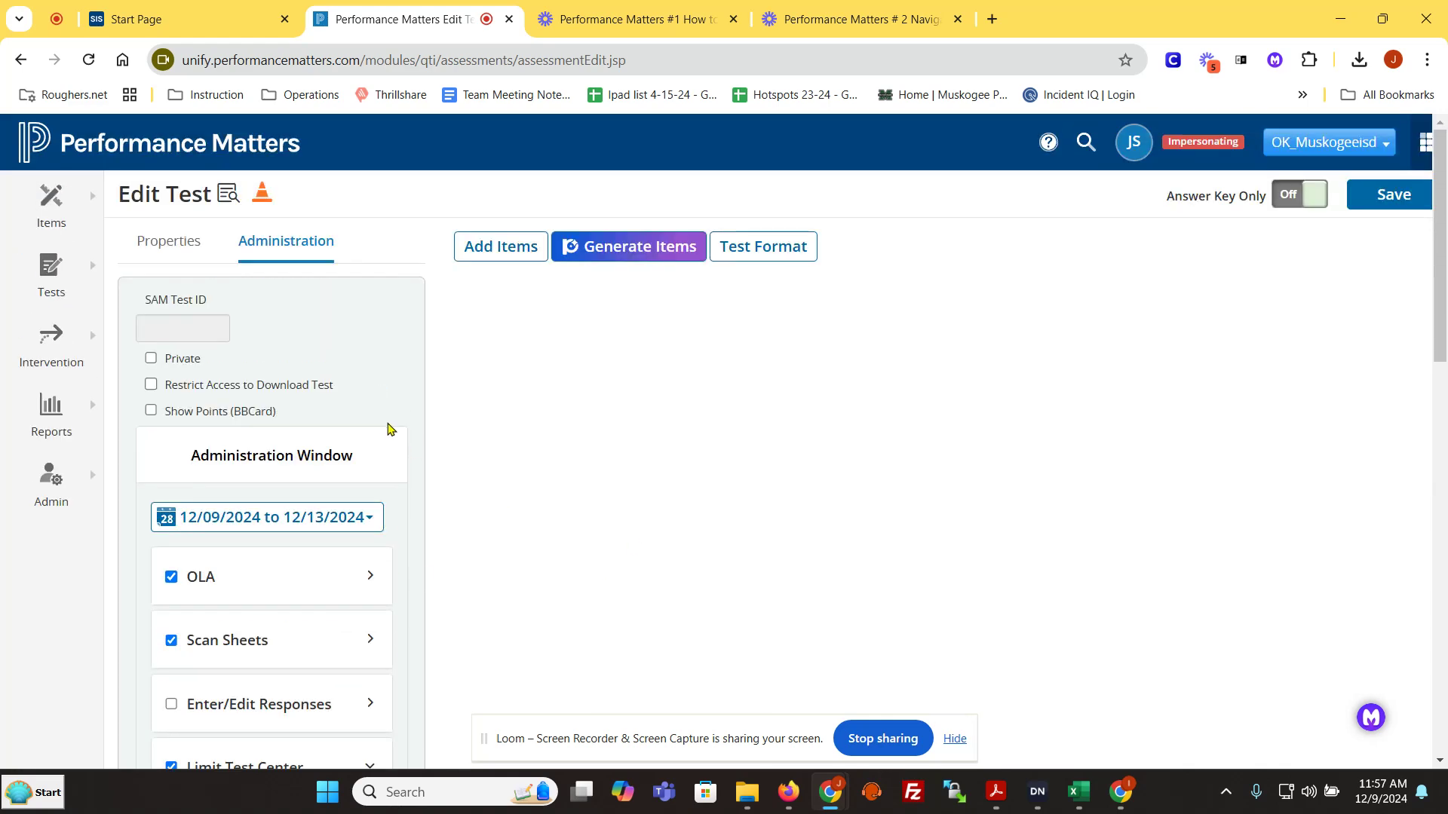
pyautogui.click(504, 264)
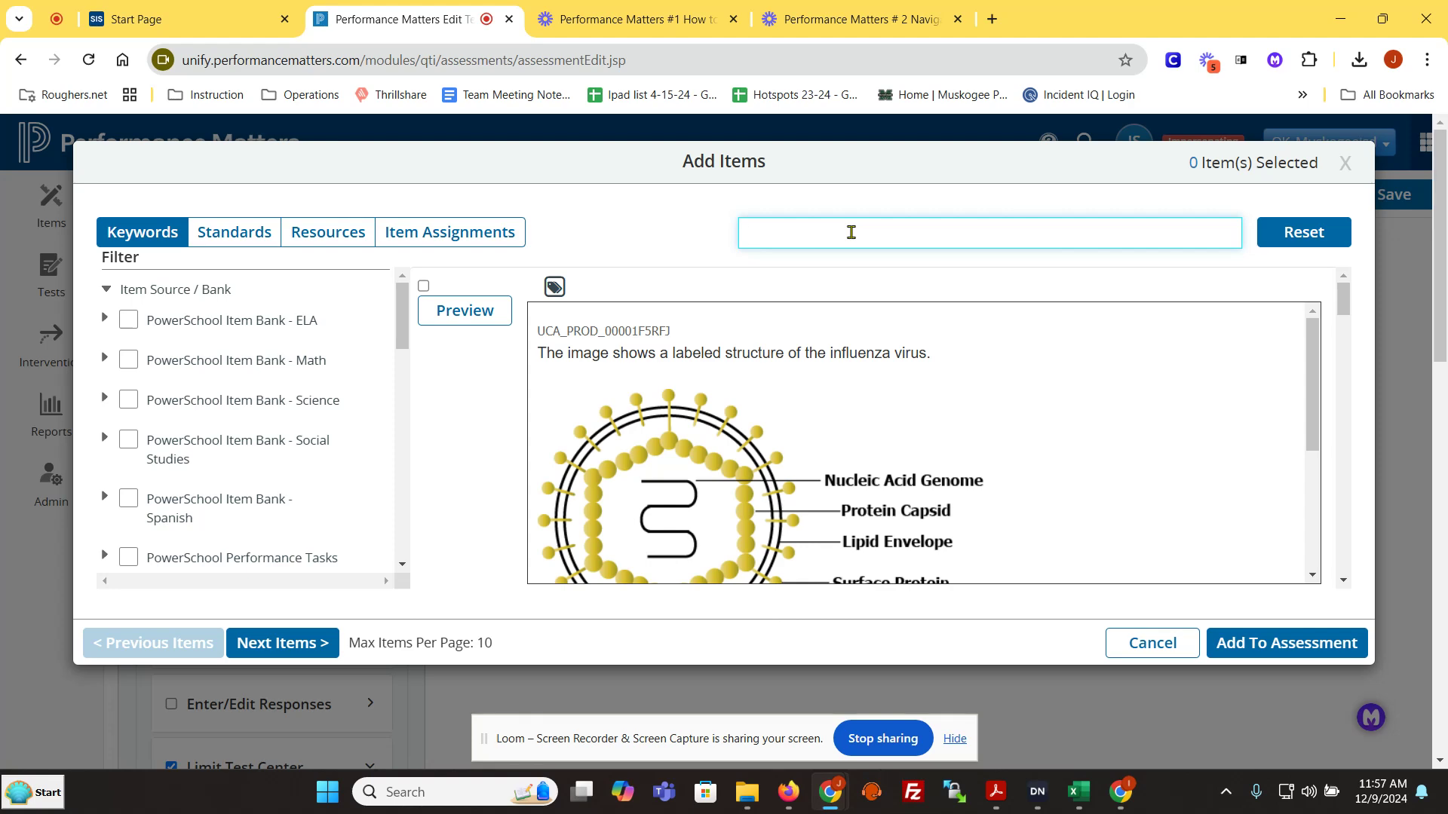
pyautogui.write('parts ')
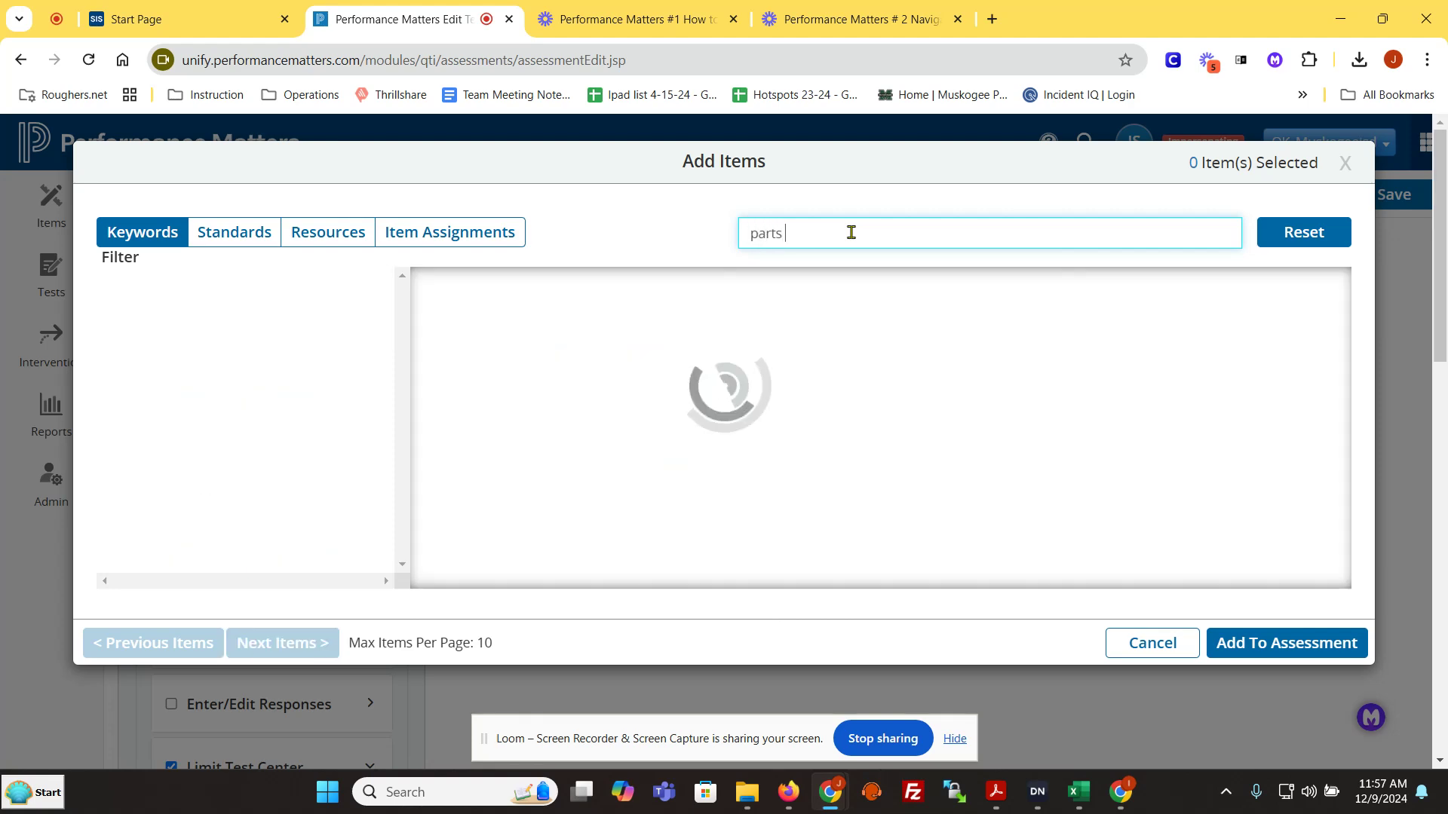
pyautogui.write('of the ear')
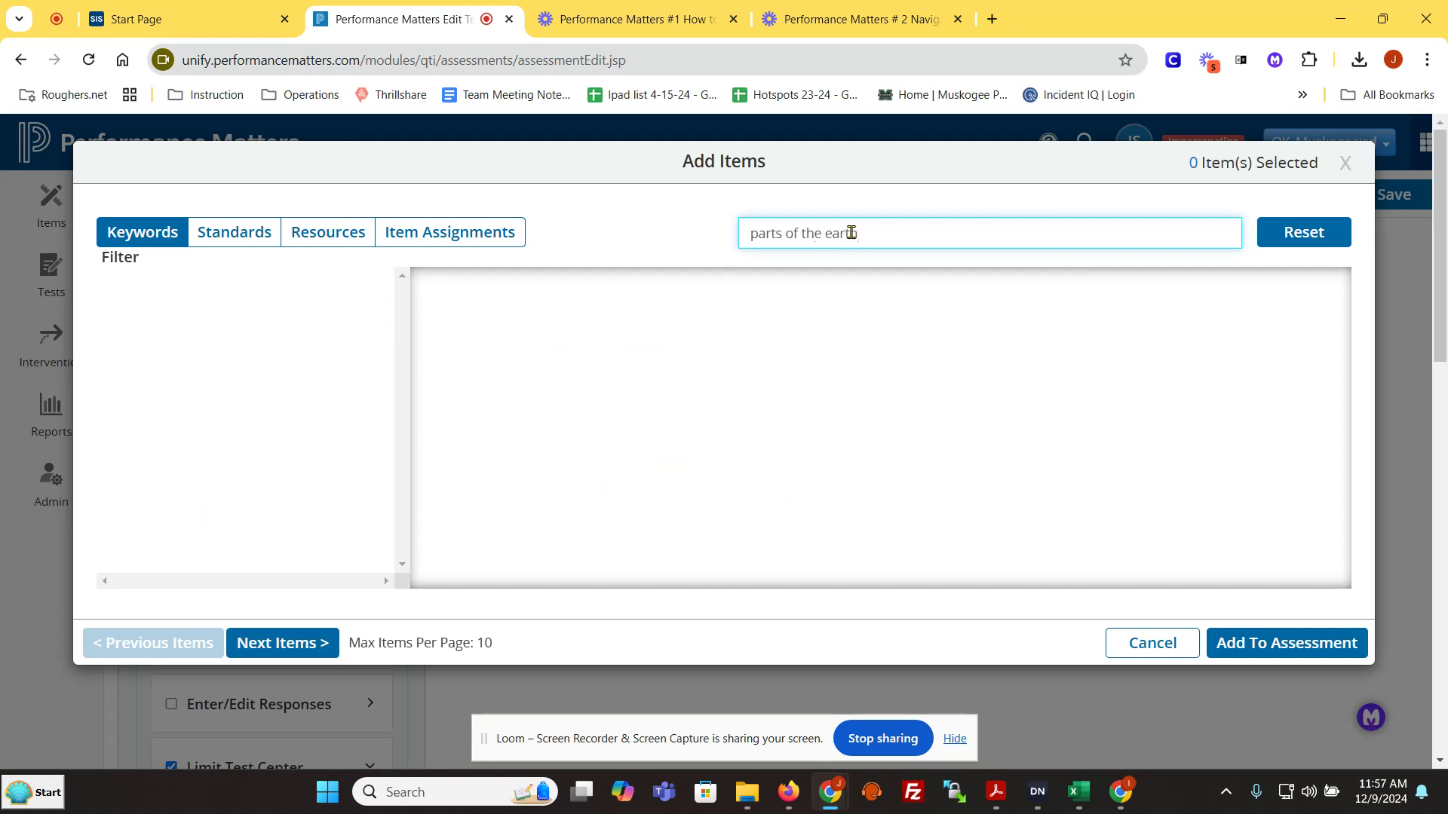
pyautogui.write('th')
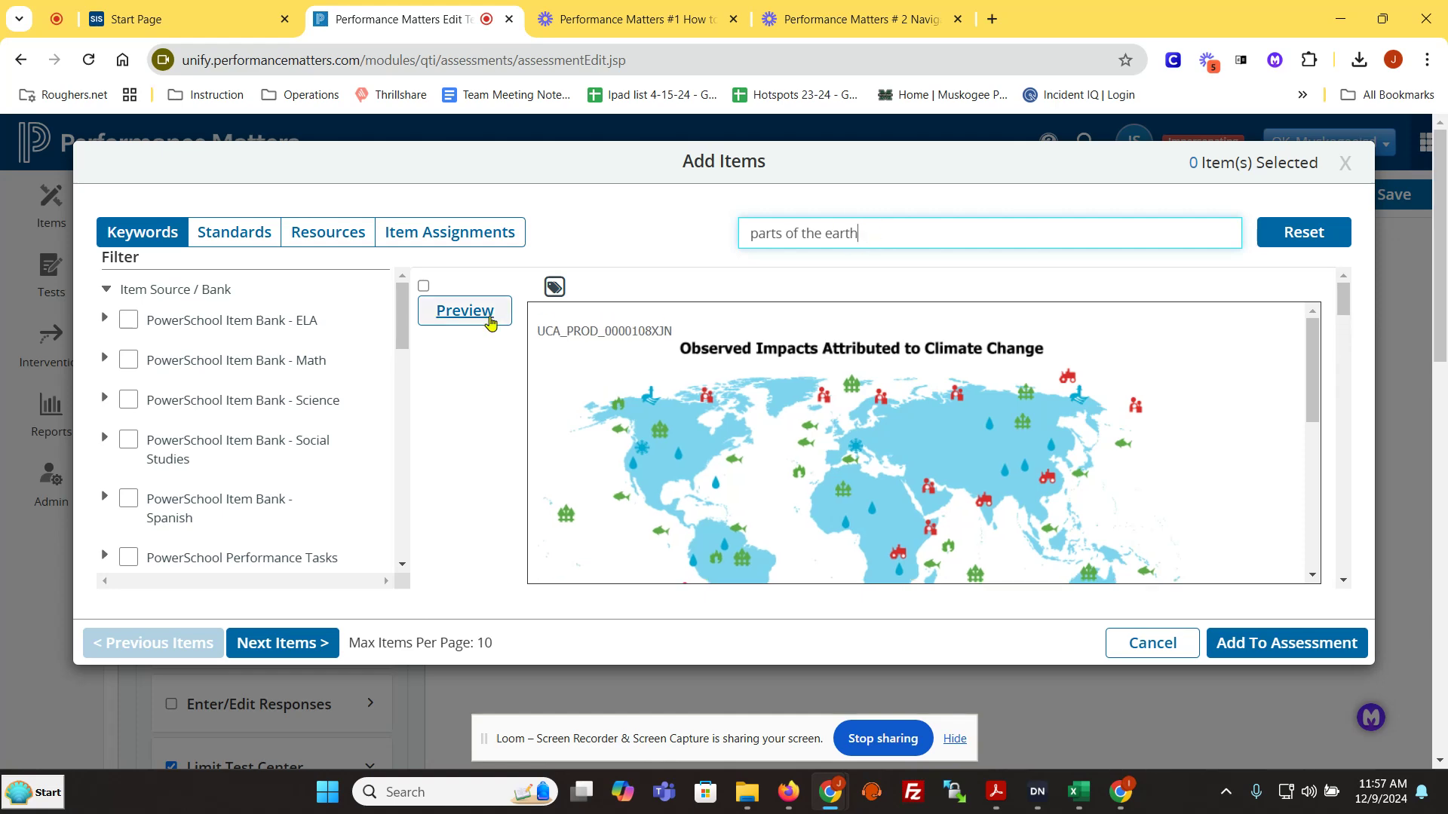
pyautogui.moveTo(404, 329); pyautogui.dragTo(402, 408)
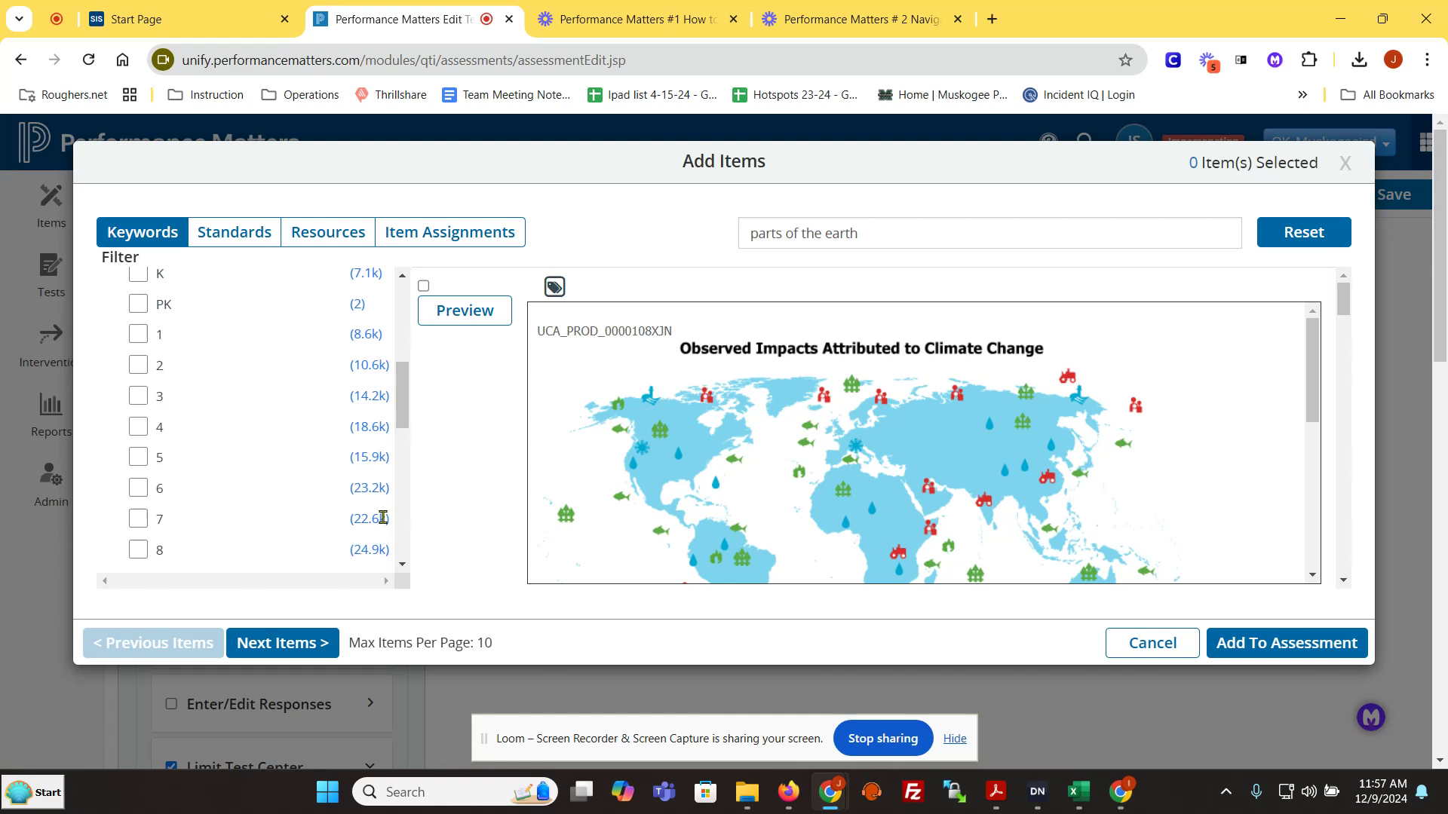
pyautogui.click(140, 522)
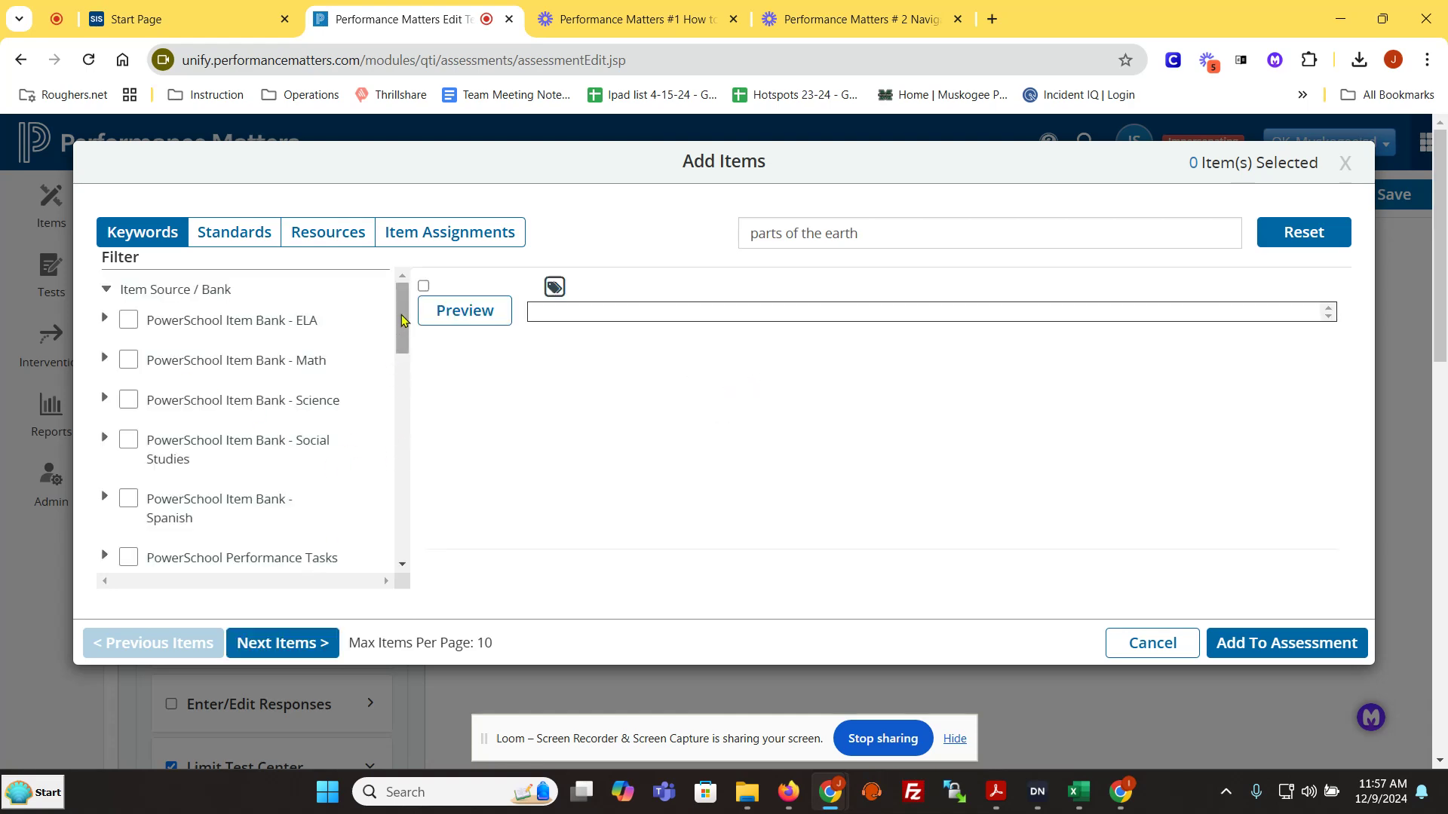
# Step: Filter the search results to the OK.14.SCI standards within the OK.AS set
pyautogui.moveTo(402, 320); pyautogui.dragTo(411, 475)
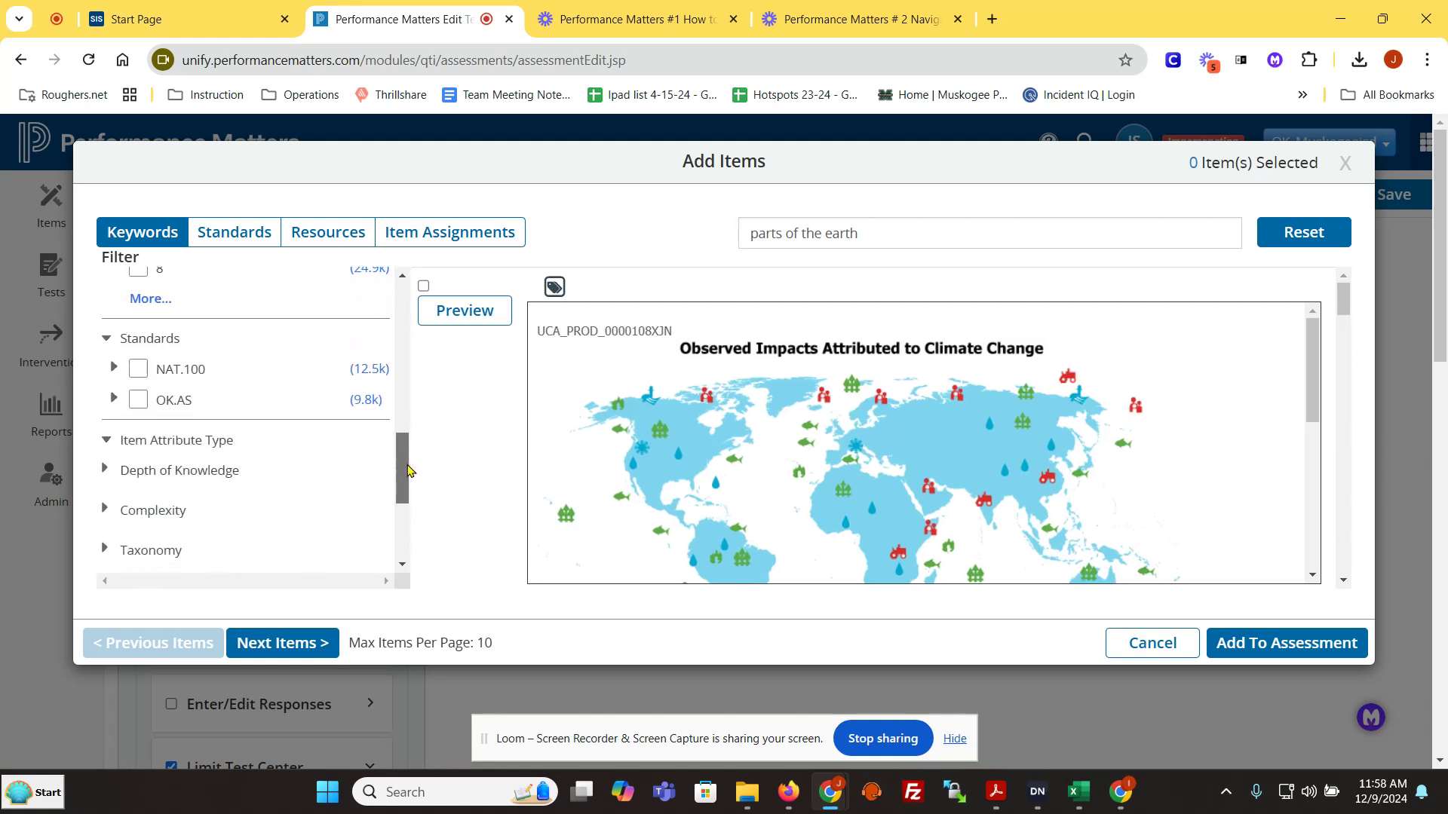
pyautogui.click(114, 399)
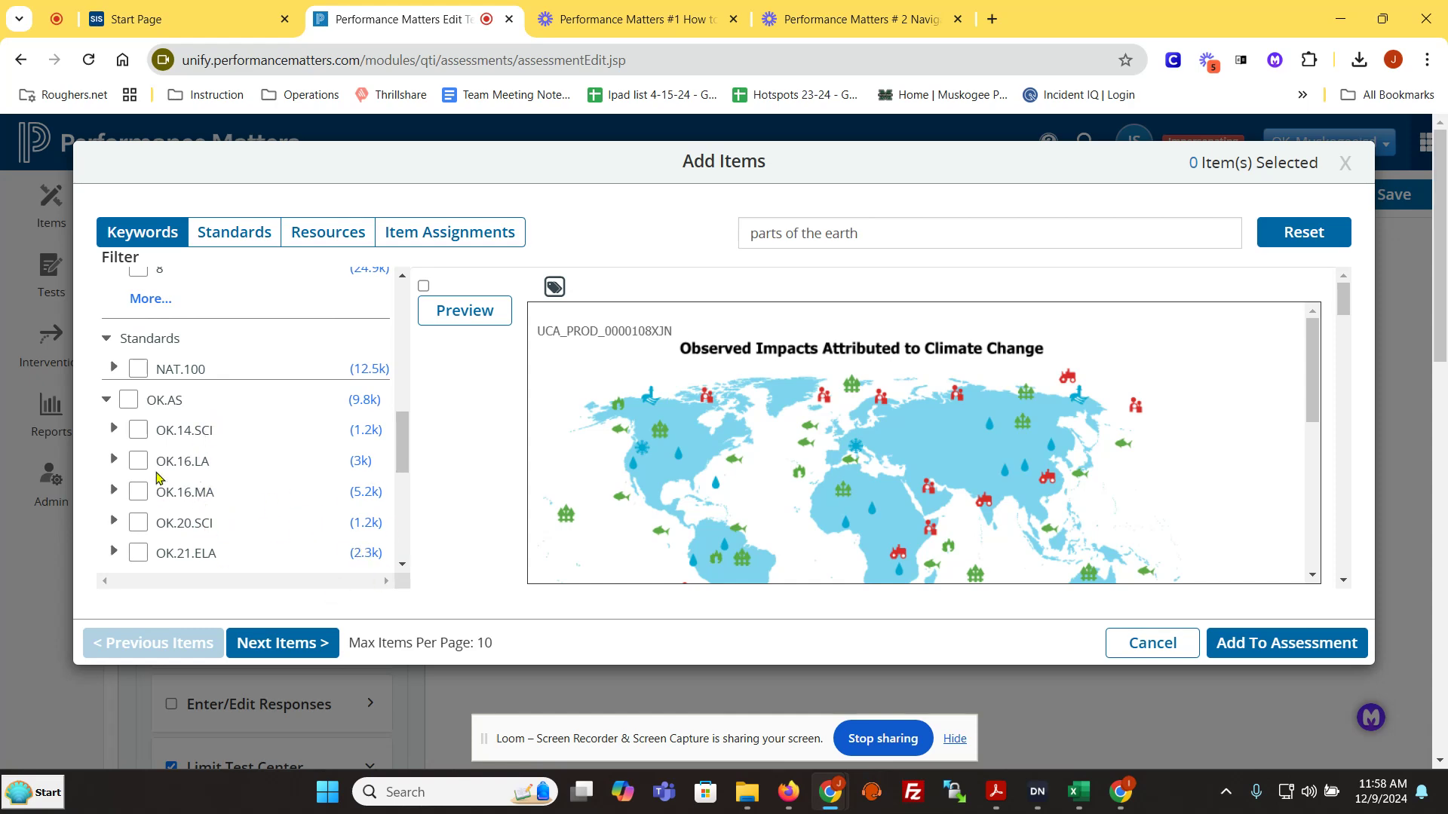
pyautogui.click(113, 430)
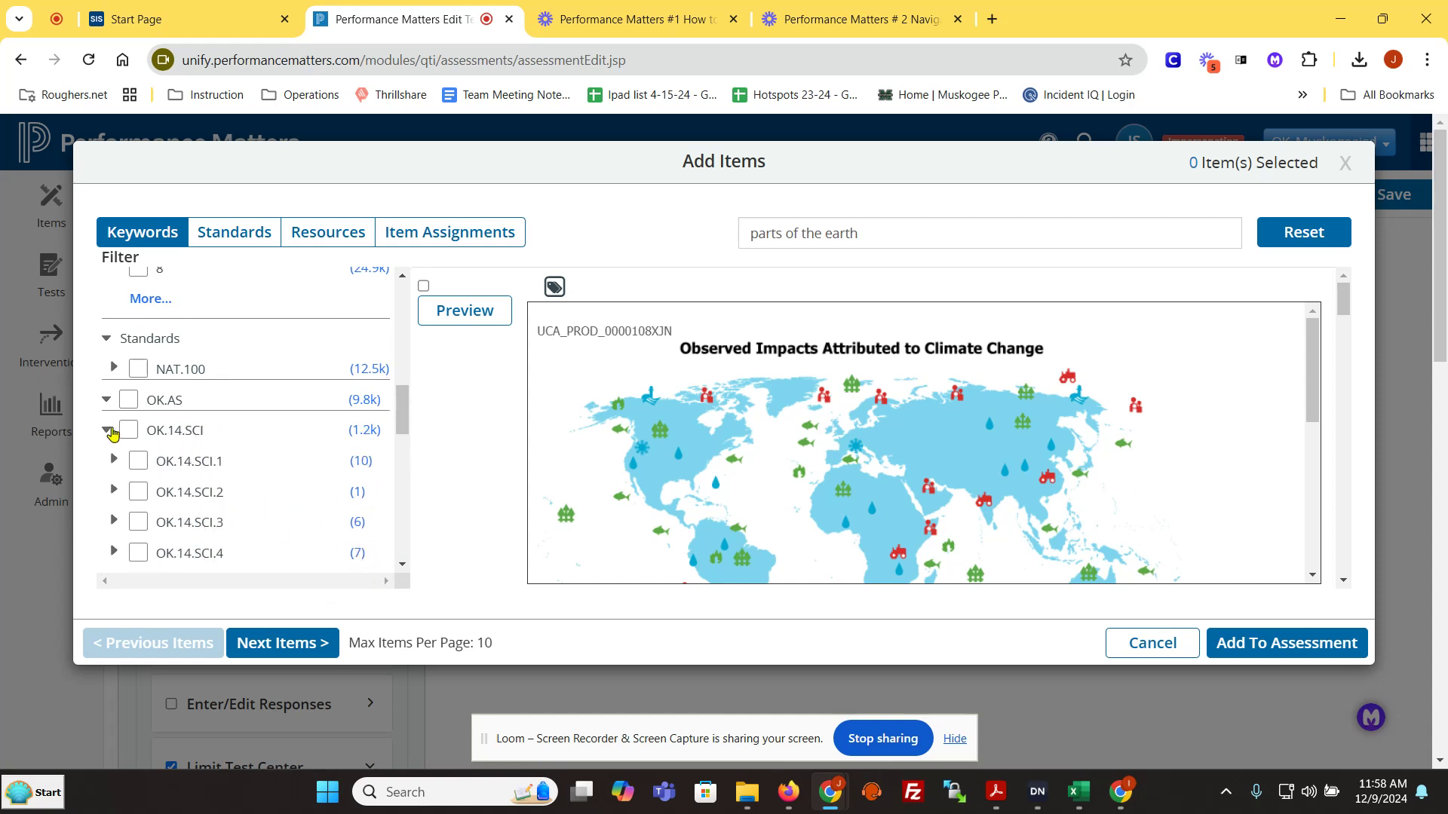
pyautogui.click(130, 430)
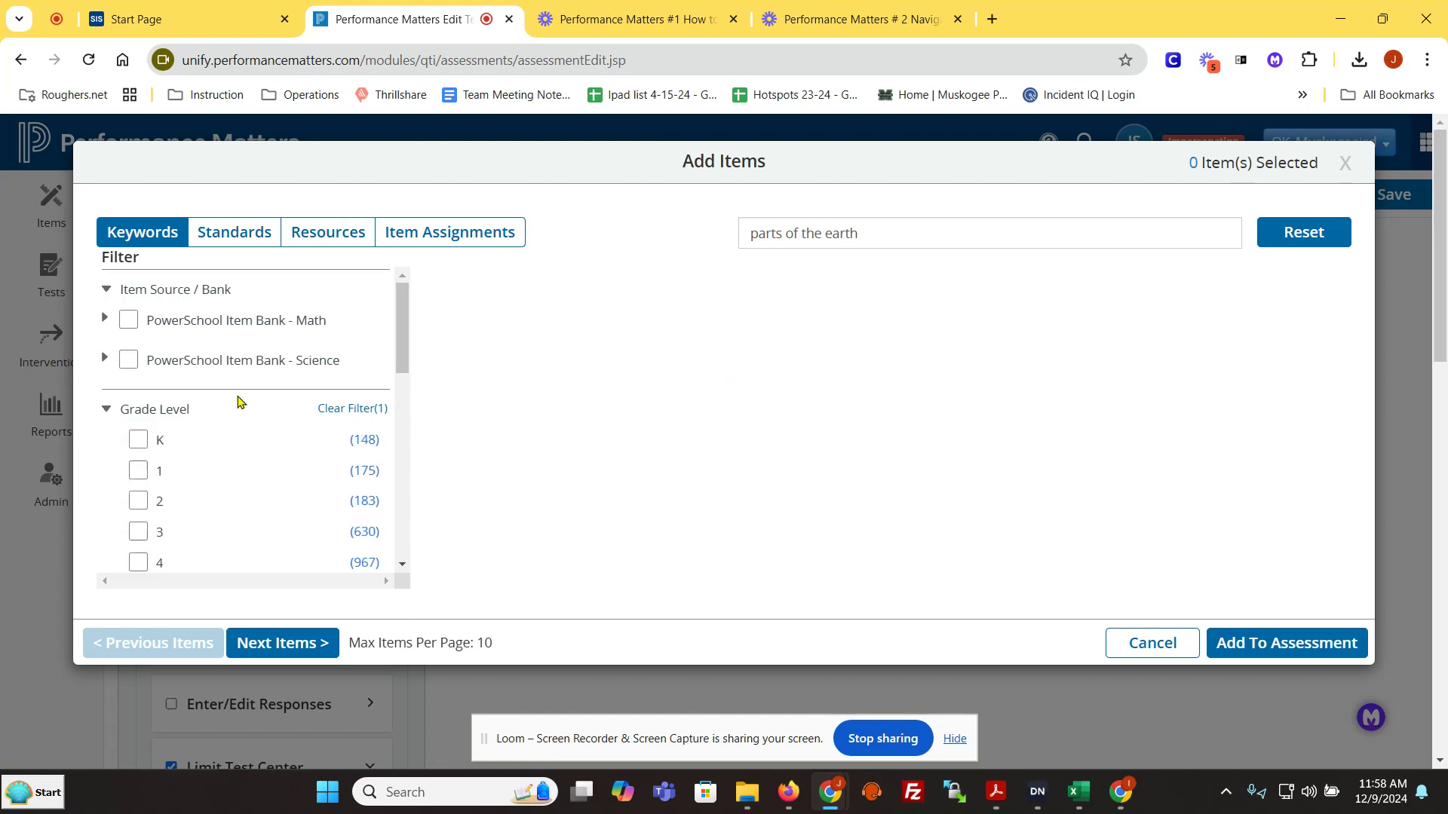
# Step: Narrow the items to the Depth of Knowledge level 3 - Strategic Thinking
pyautogui.scroll(-1, 210, 469)
pyautogui.scroll(-5, 209, 465)
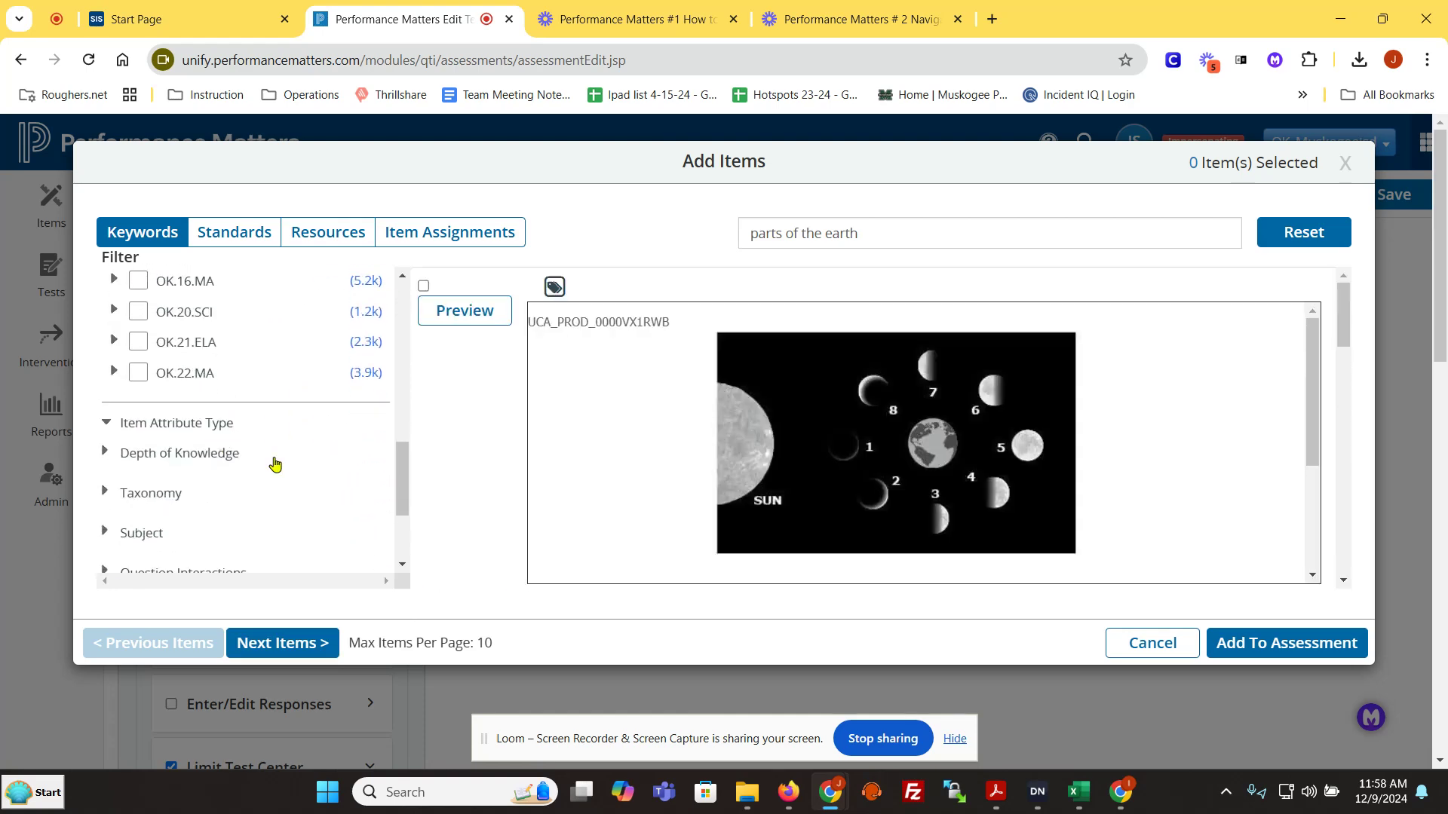
pyautogui.scroll(3, 320, 472)
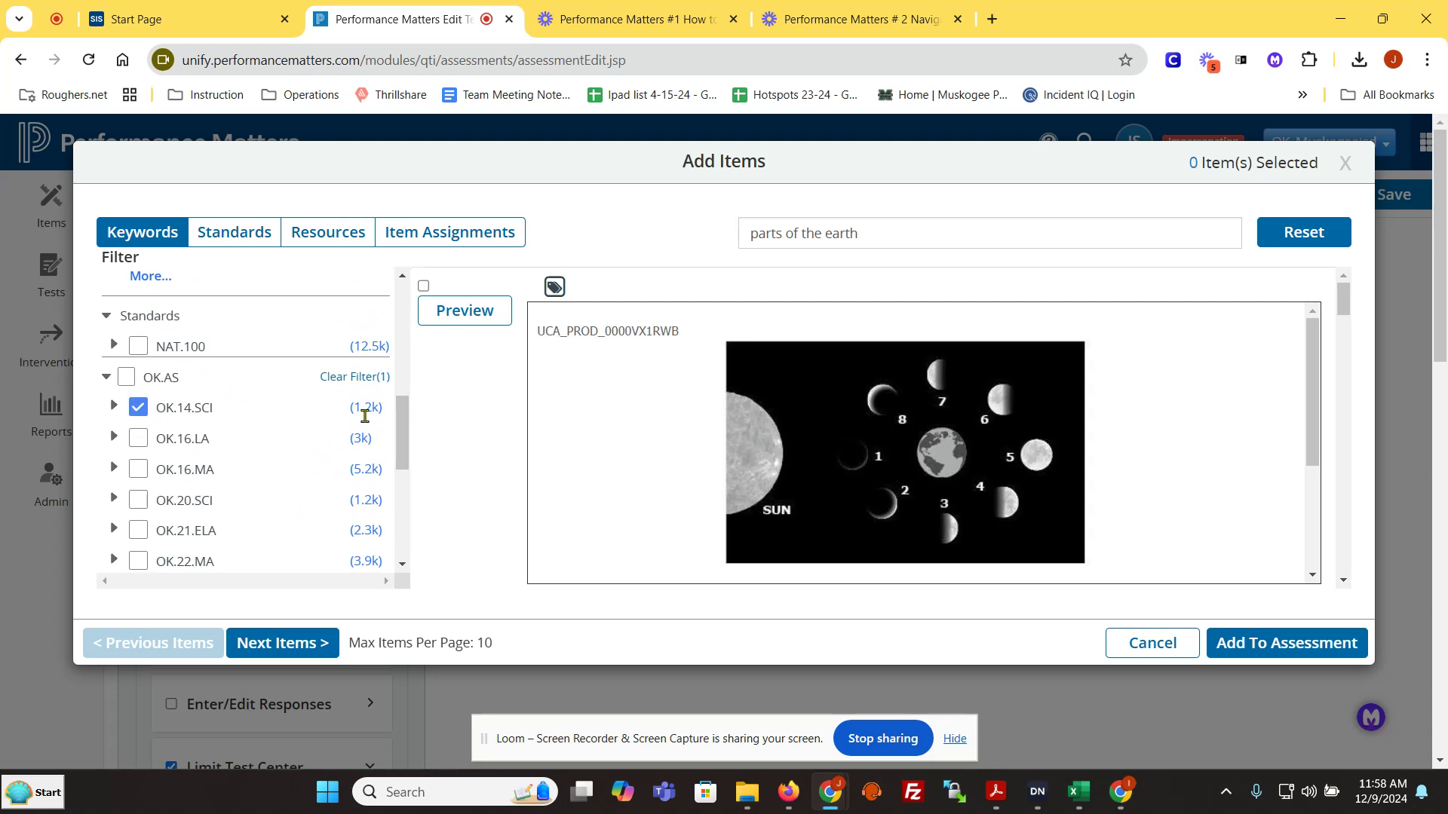
pyautogui.scroll(-3, 358, 414)
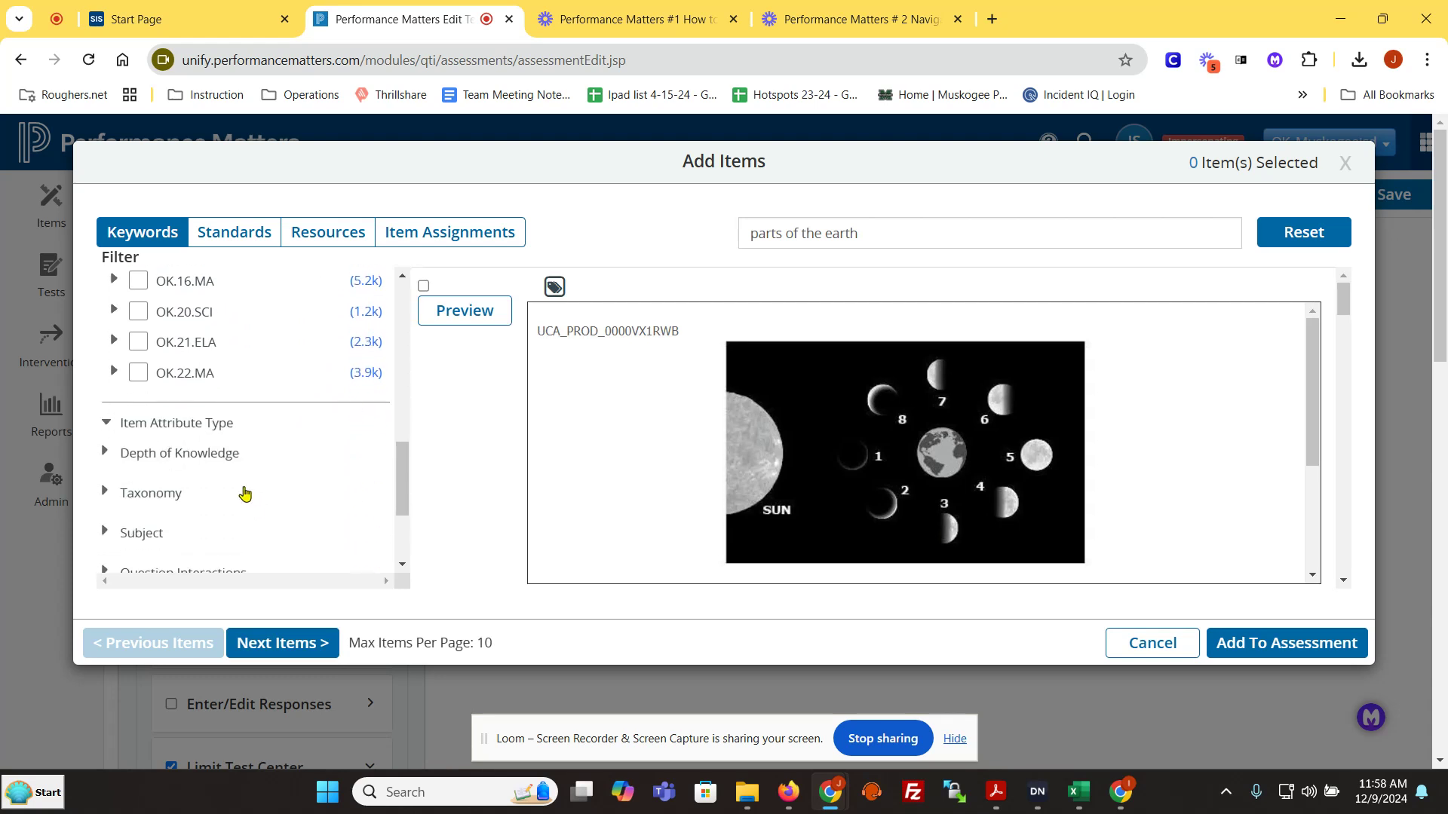
pyautogui.click(103, 455)
pyautogui.scroll(-3, 285, 386)
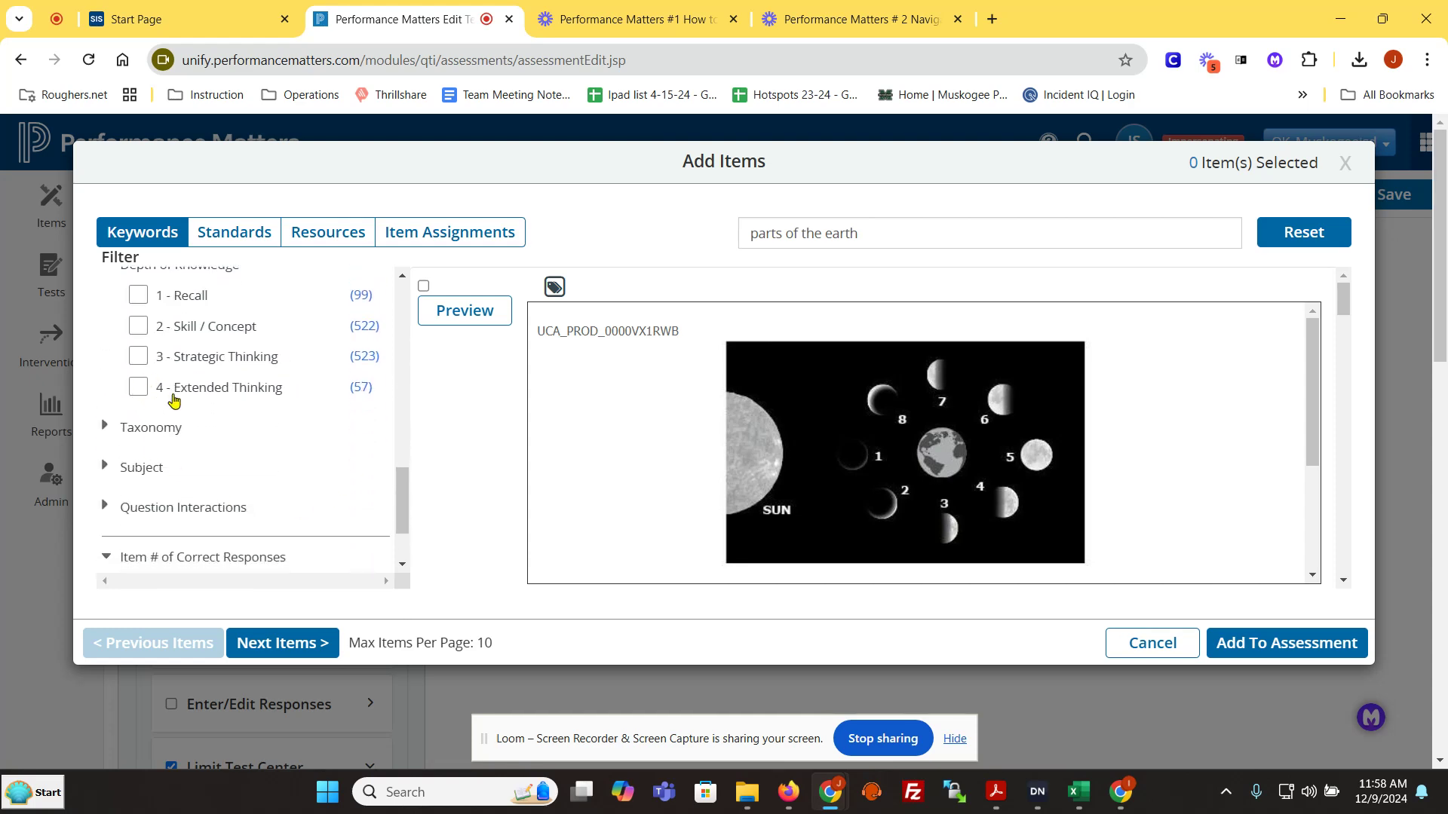
pyautogui.click(137, 358)
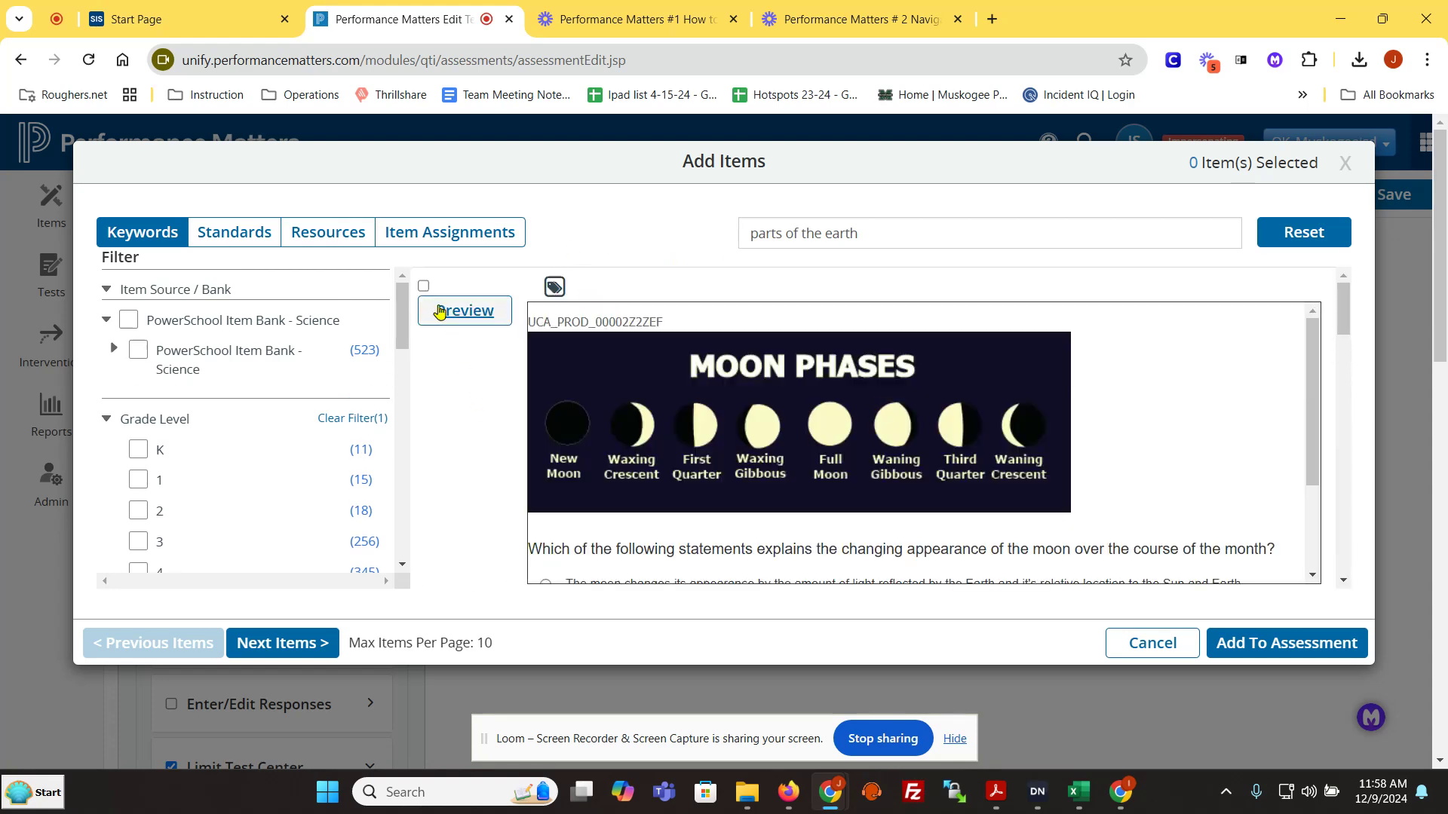
# Step: Add the items on moon phases, Atlantic mountain ranges, gravitational force and the distribution of Earth's water to the assessment
pyautogui.click(423, 286)
pyautogui.scroll(-3, 478, 388)
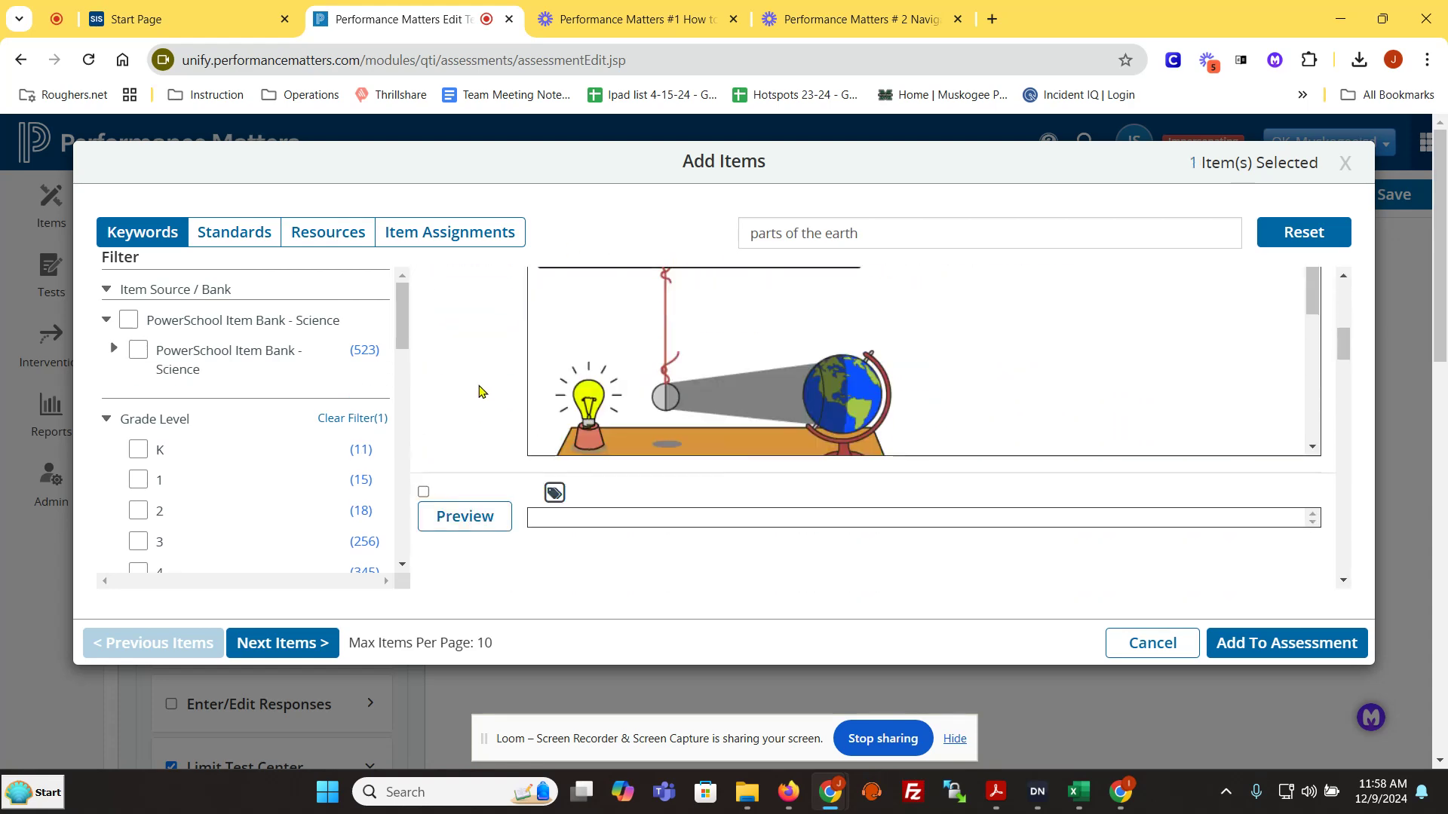
pyautogui.click(423, 483)
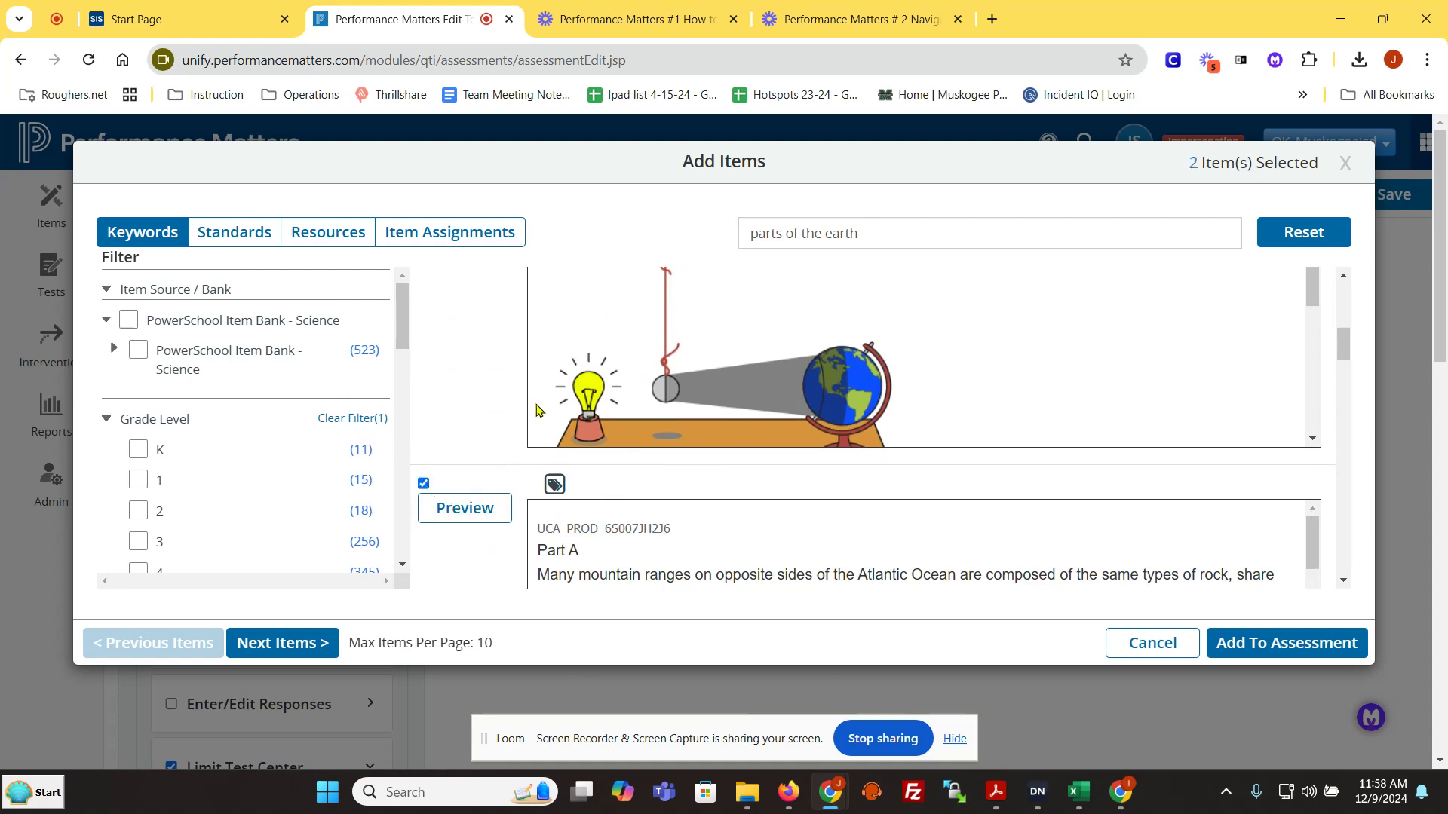
pyautogui.scroll(-5, 528, 513)
pyautogui.click(423, 443)
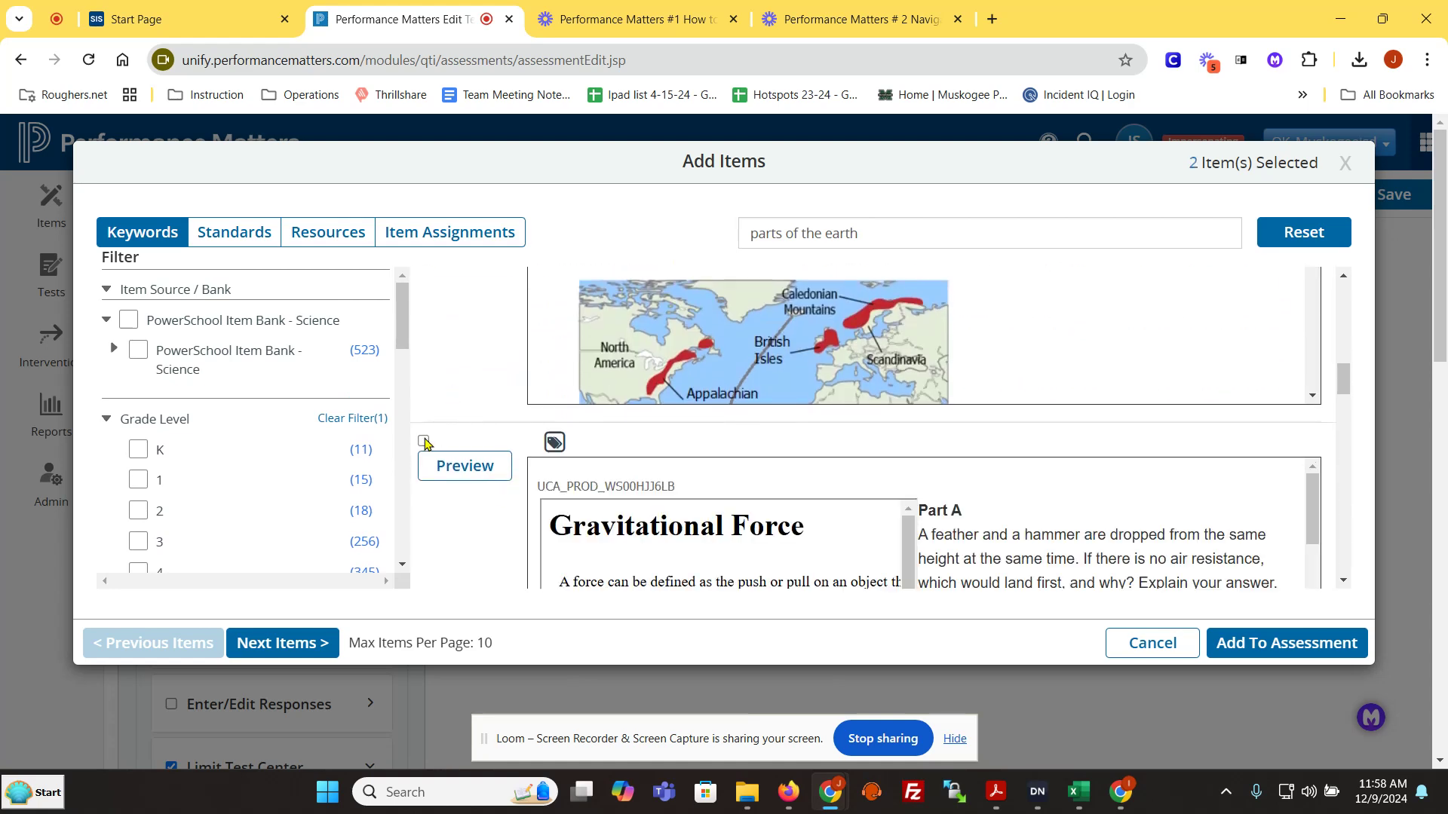
pyautogui.scroll(-1, 486, 444)
pyautogui.scroll(-3, 487, 443)
pyautogui.click(423, 450)
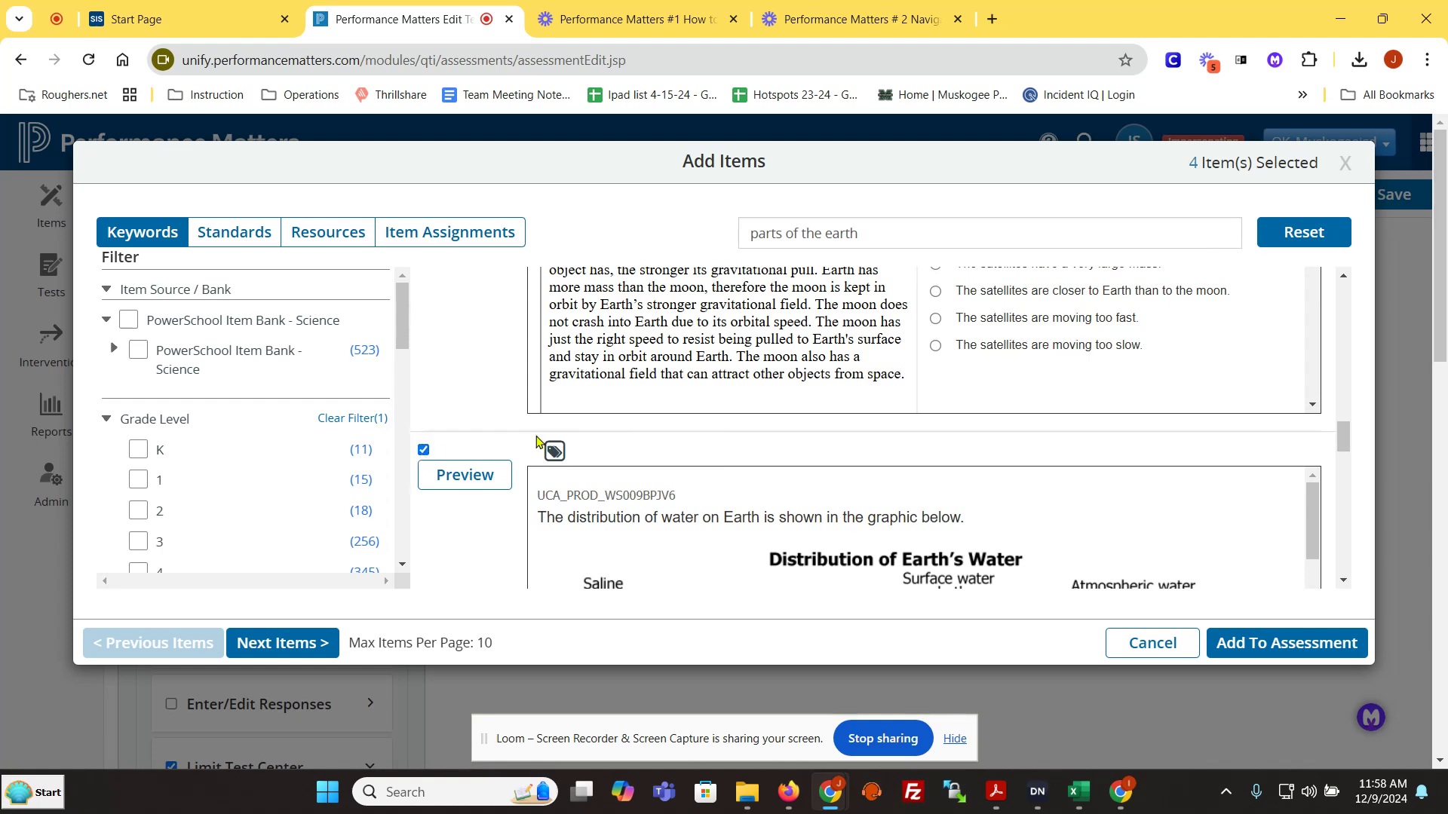
pyautogui.click(1335, 646)
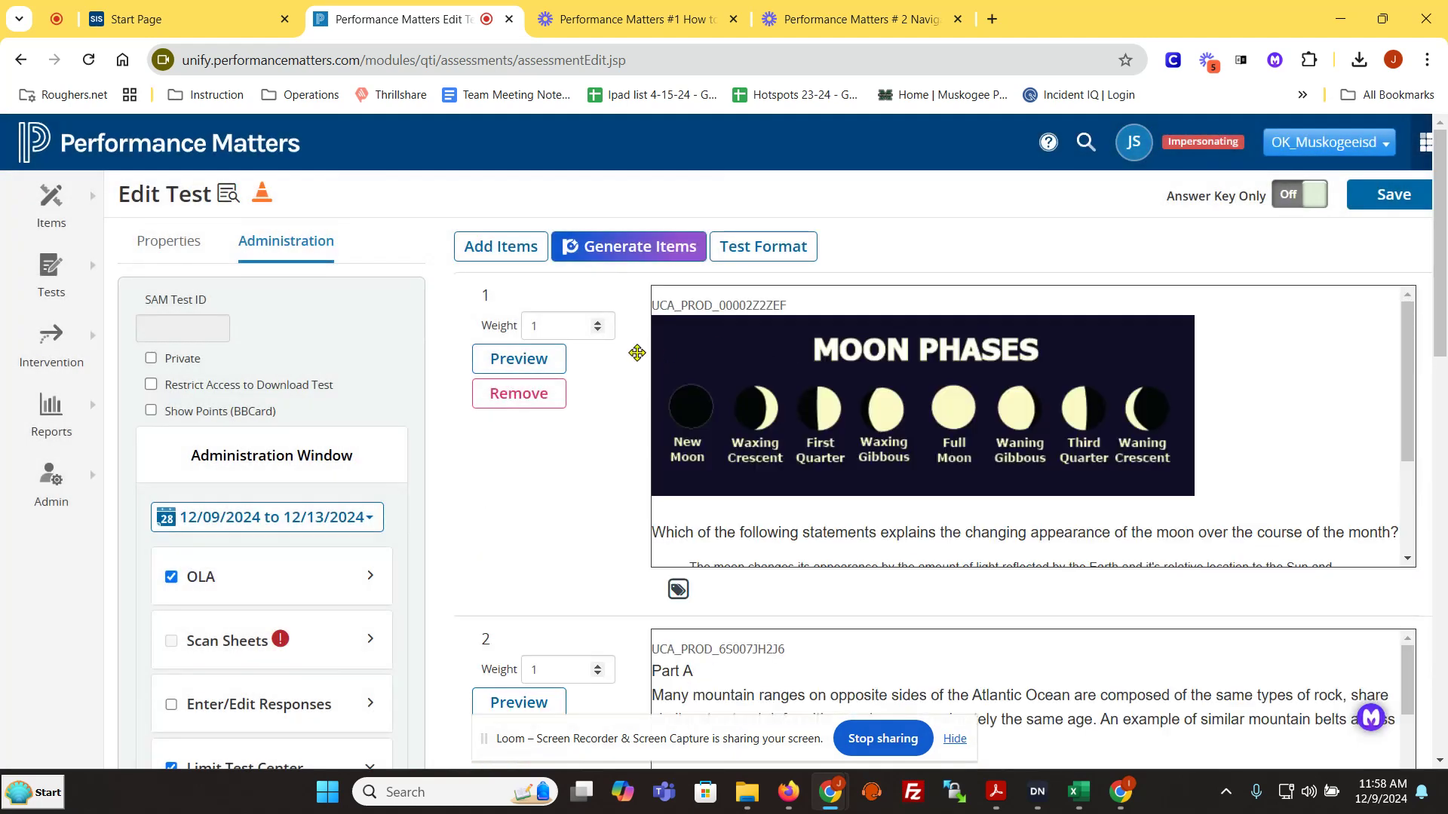
# Step: Review the added questions, including the gravitational force item's rubric, along with the administration window and test center limits
pyautogui.scroll(-3, 1212, 566)
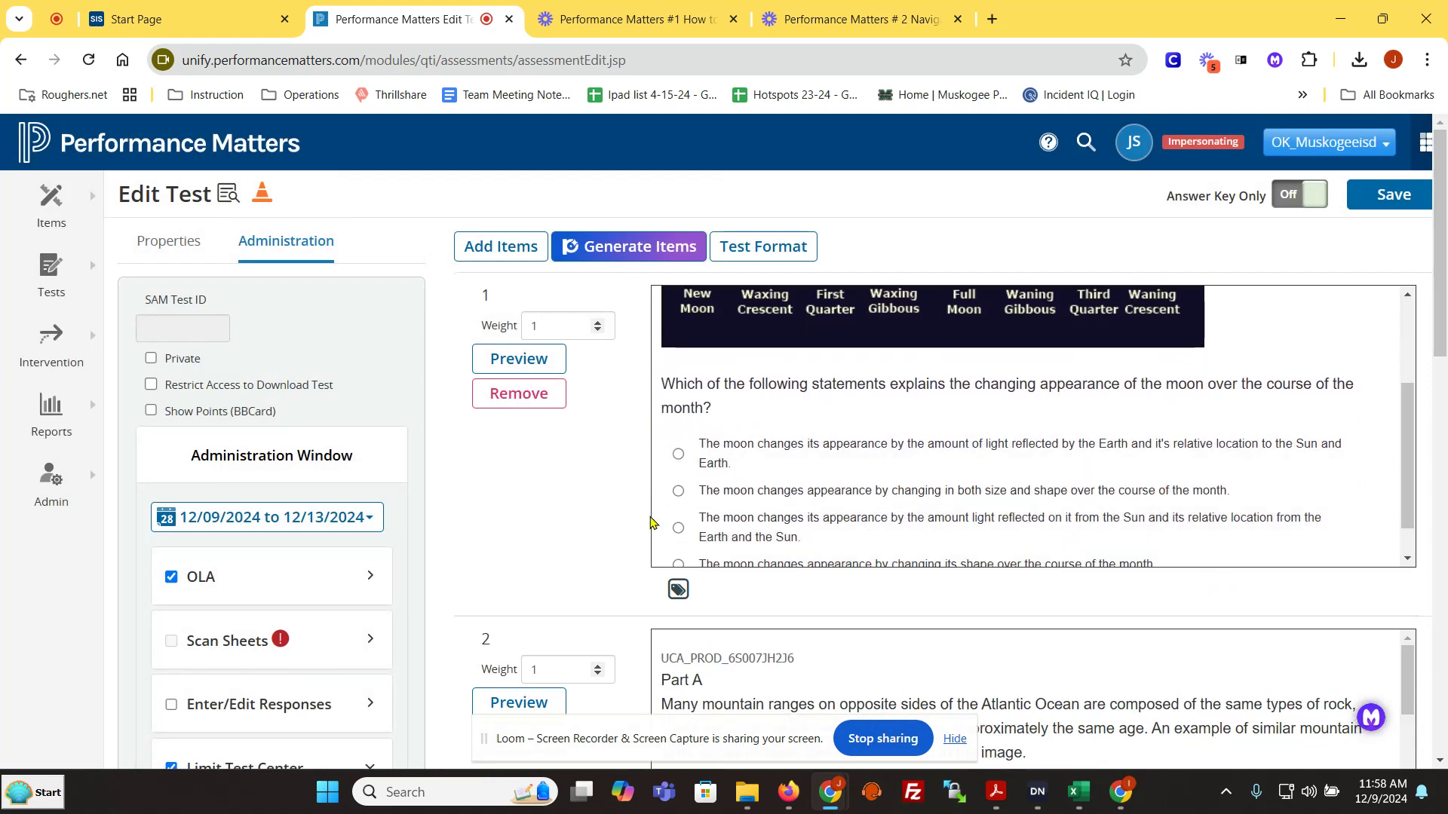
pyautogui.scroll(-7, 640, 569)
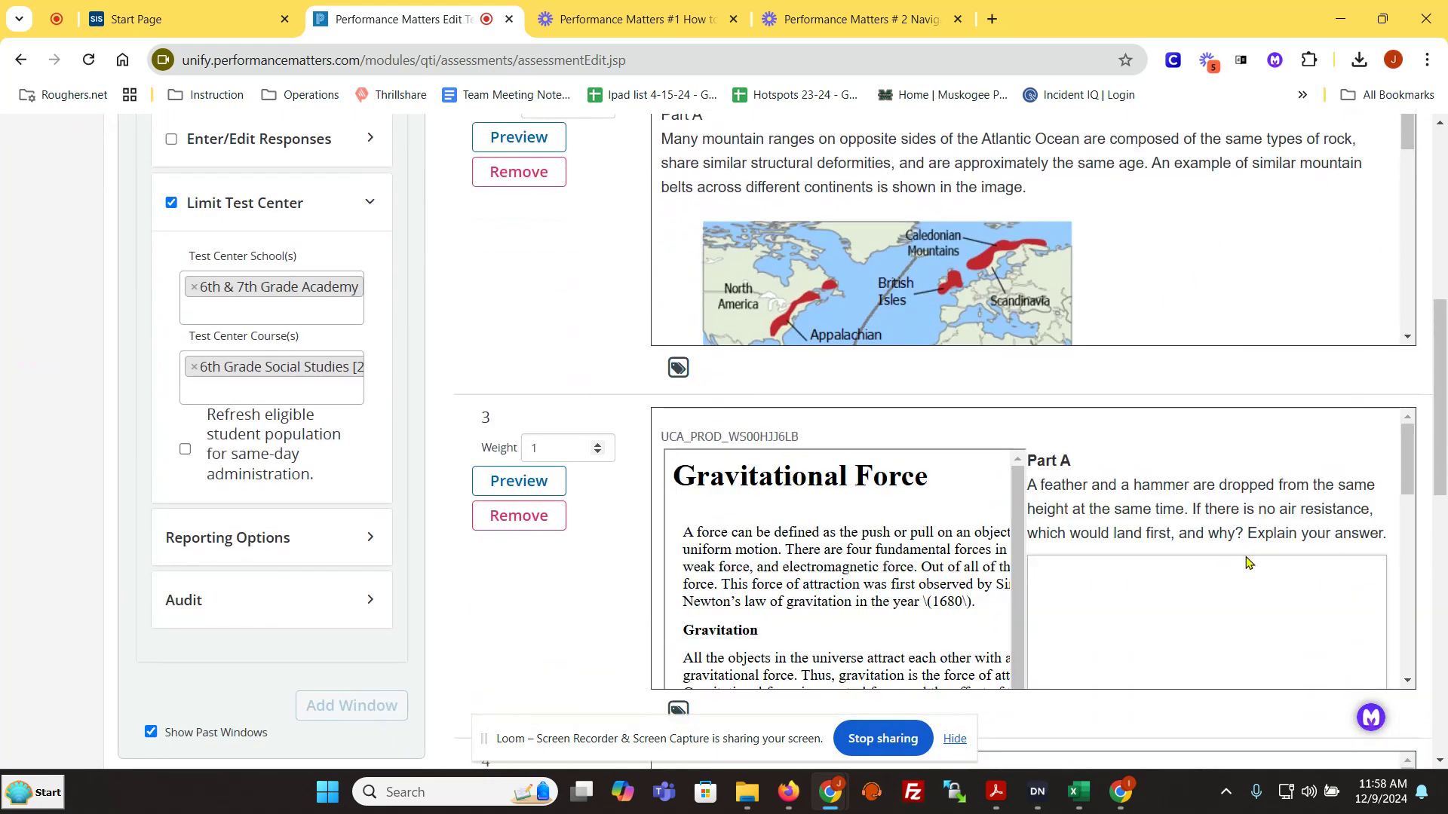
pyautogui.scroll(-12, 1165, 637)
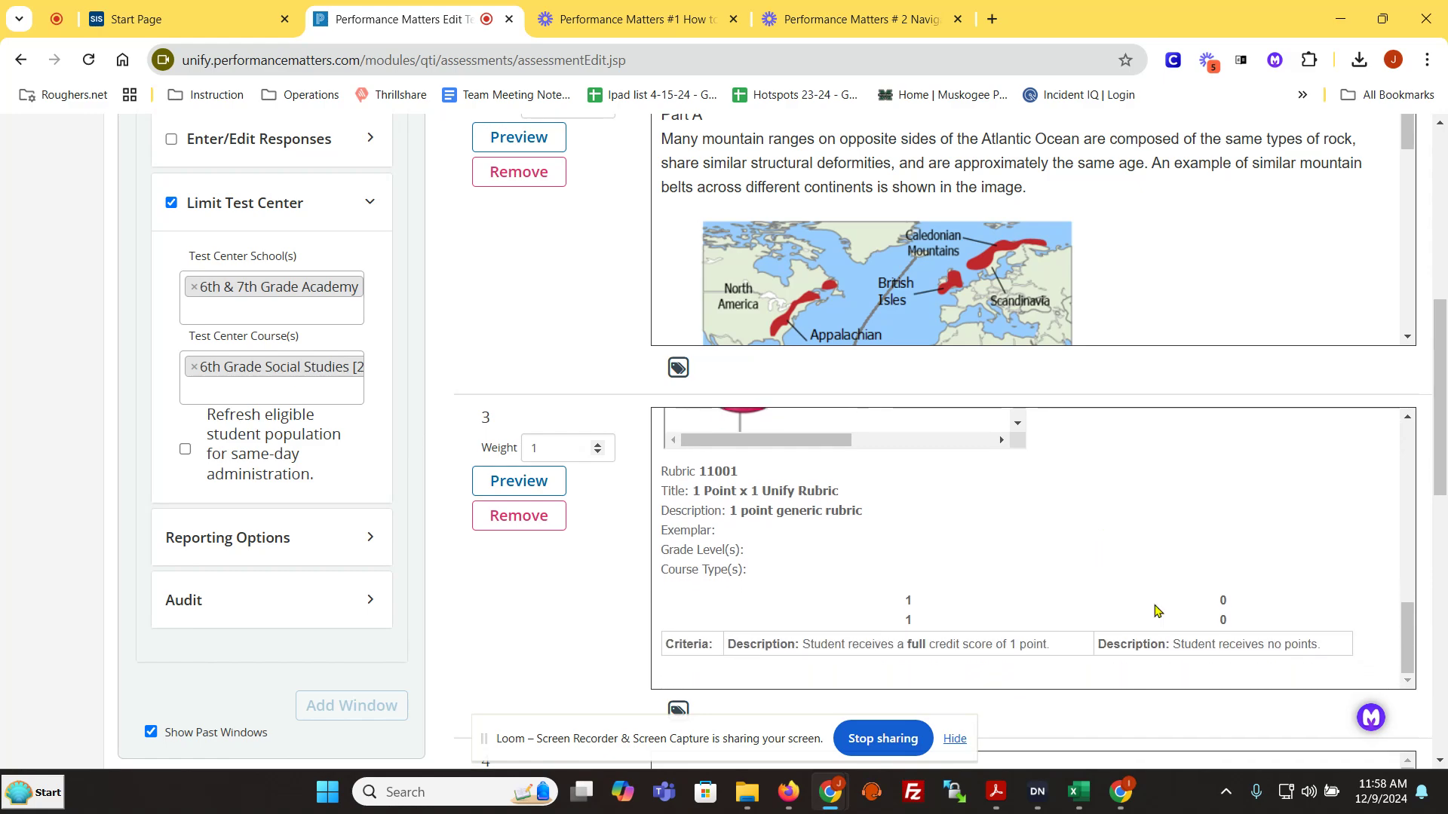
pyautogui.scroll(15, 1228, 465)
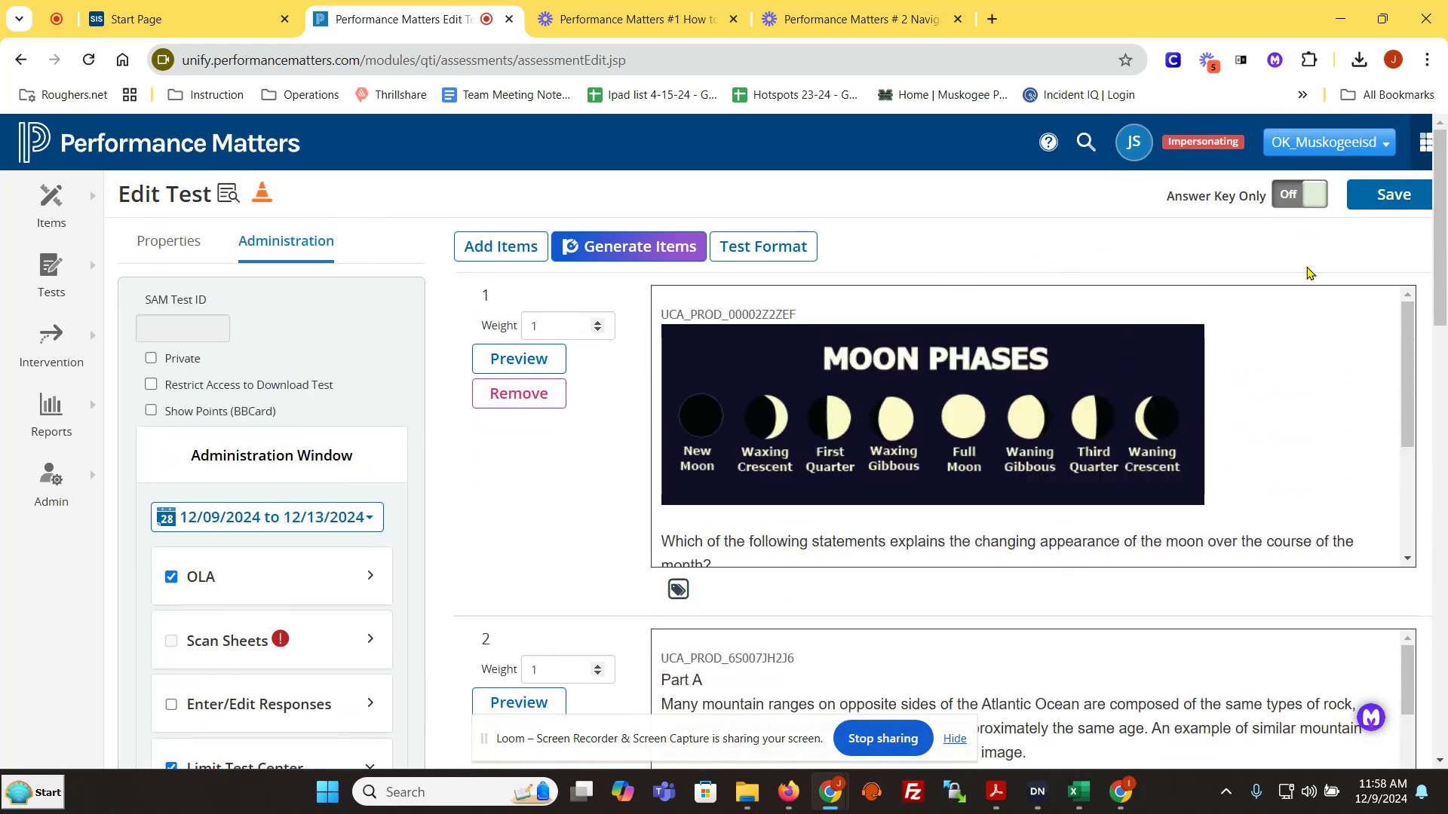
pyautogui.click(50, 275)
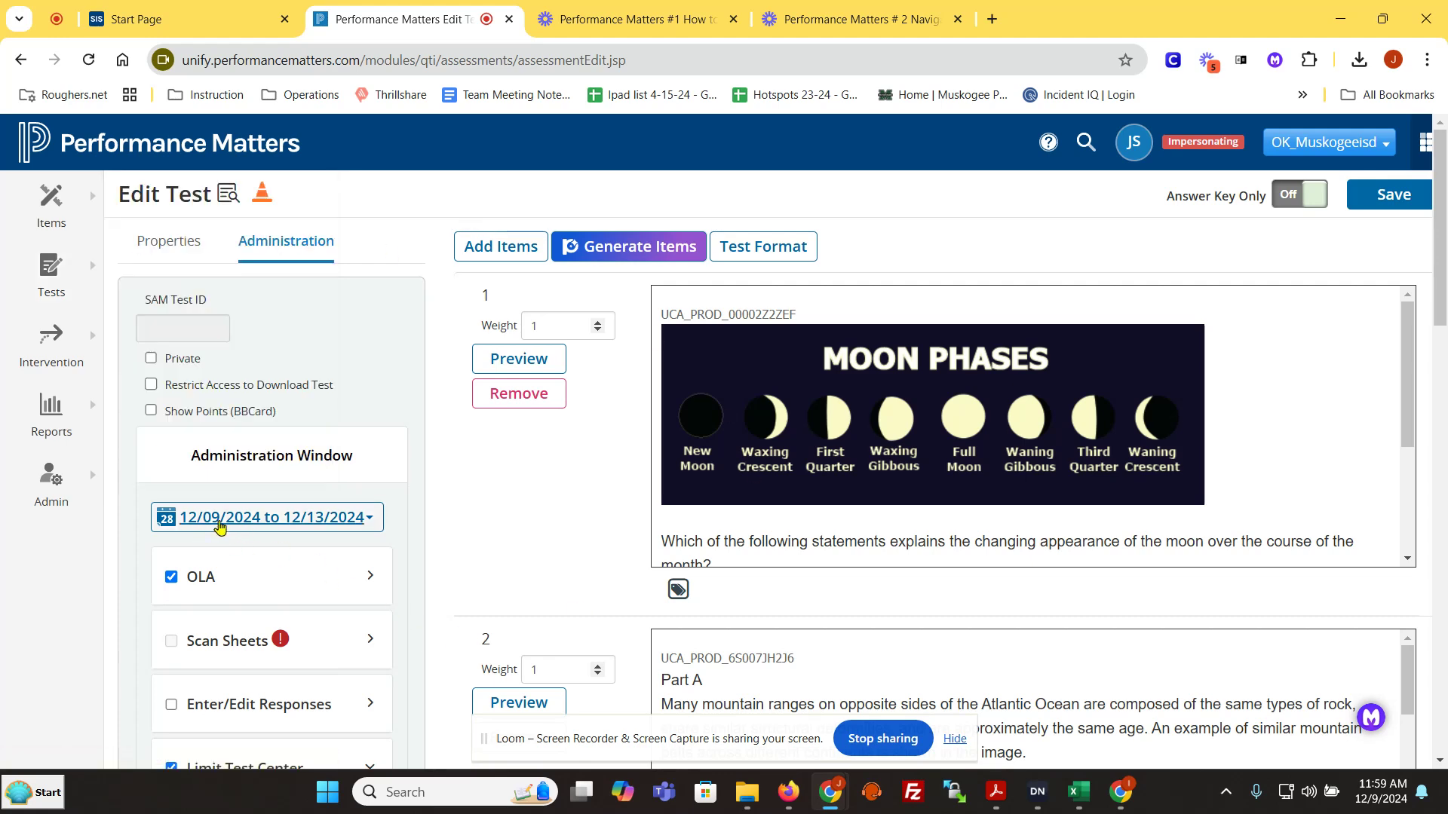
pyautogui.scroll(-3, 483, 542)
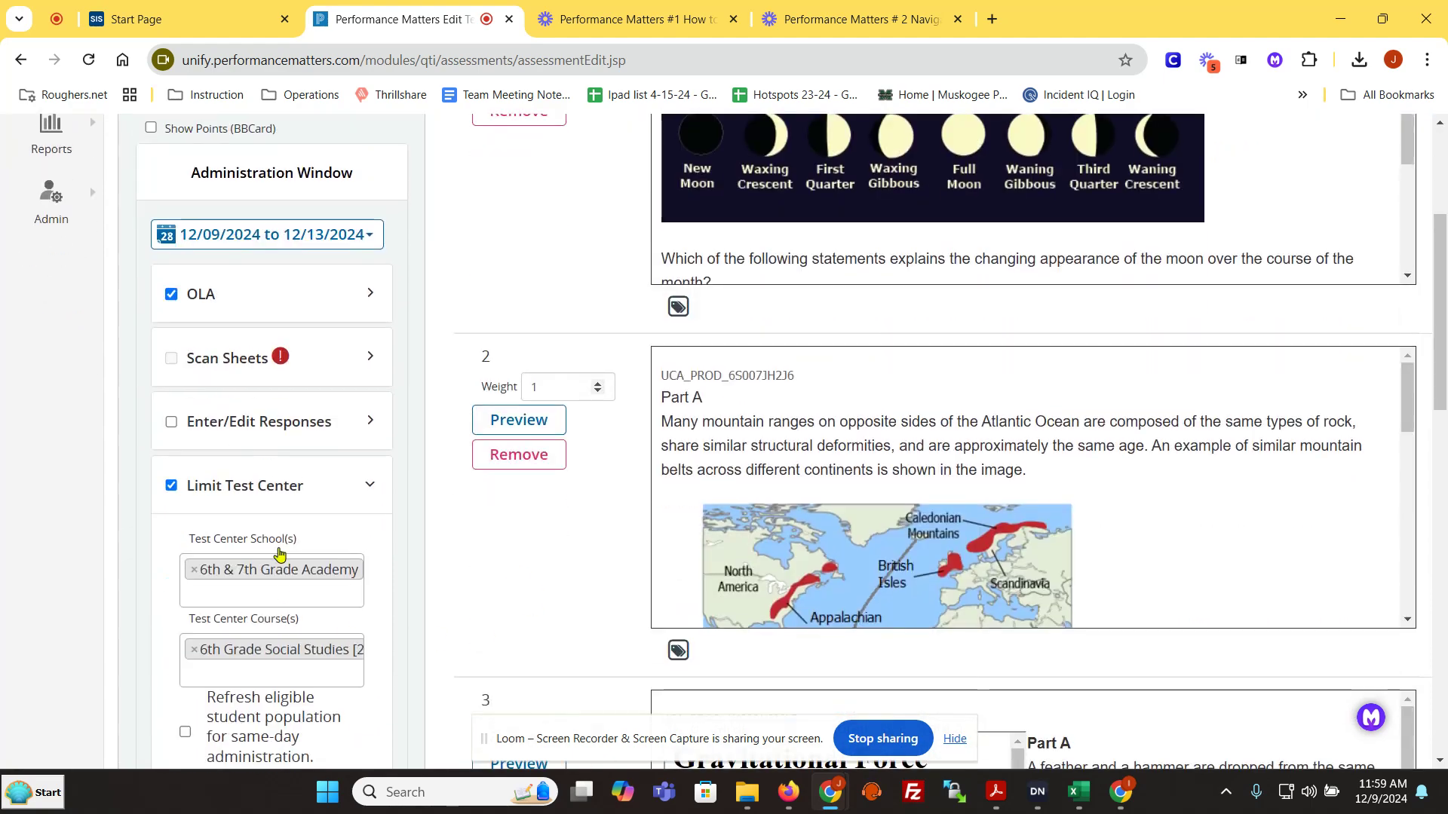
pyautogui.scroll(3, 754, 294)
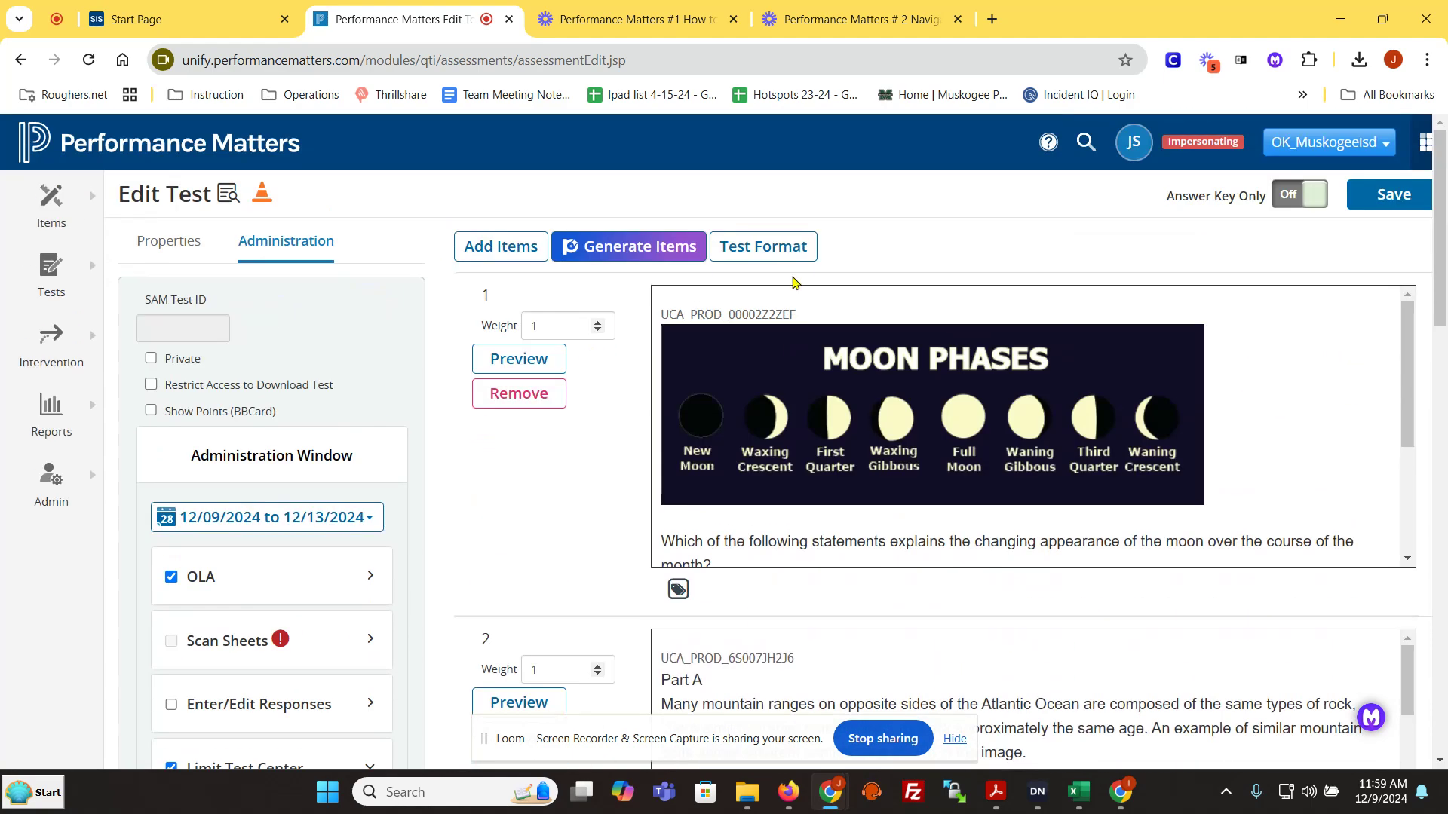
pyautogui.scroll(-4, 297, 436)
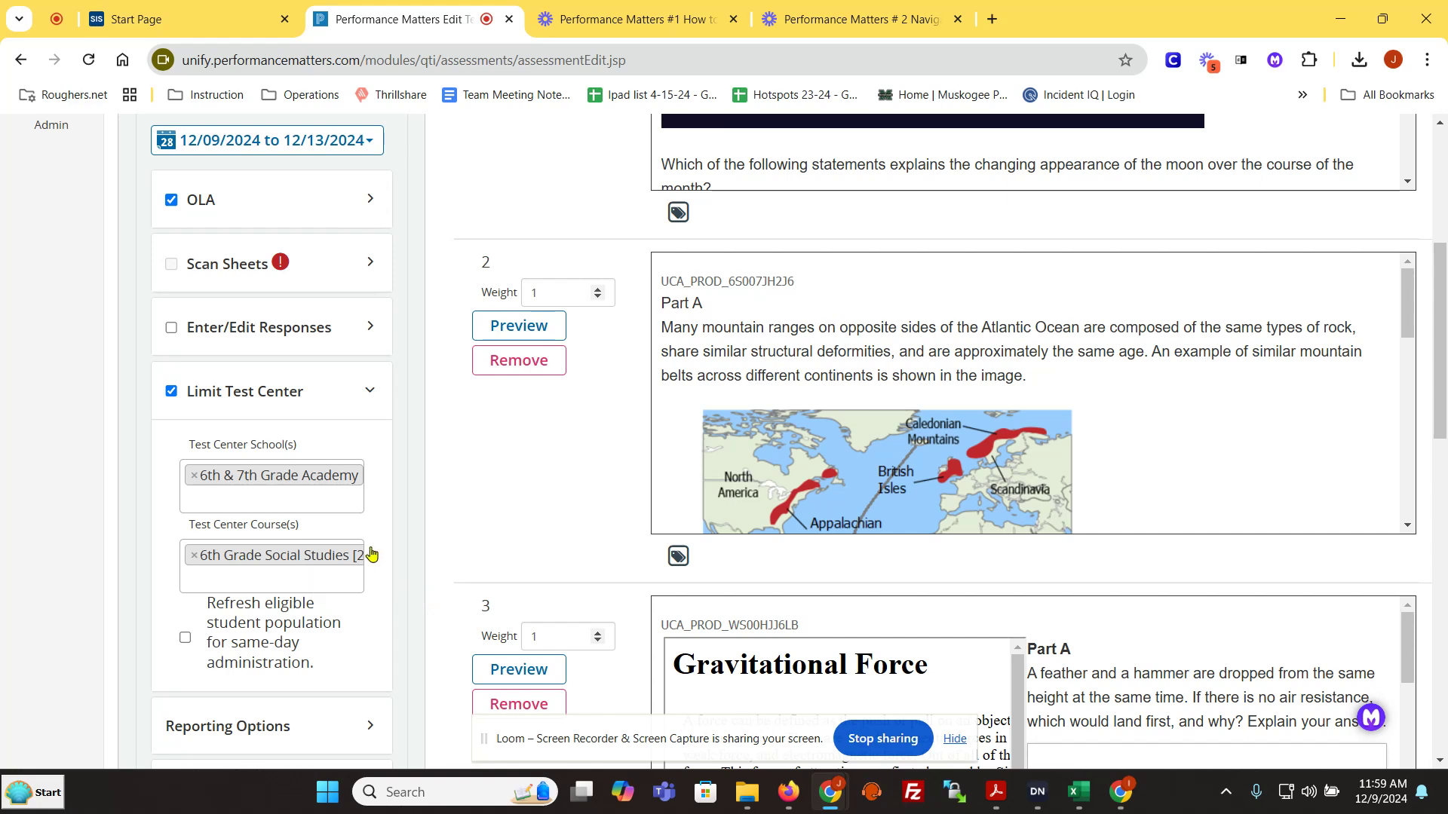
pyautogui.scroll(4, 389, 551)
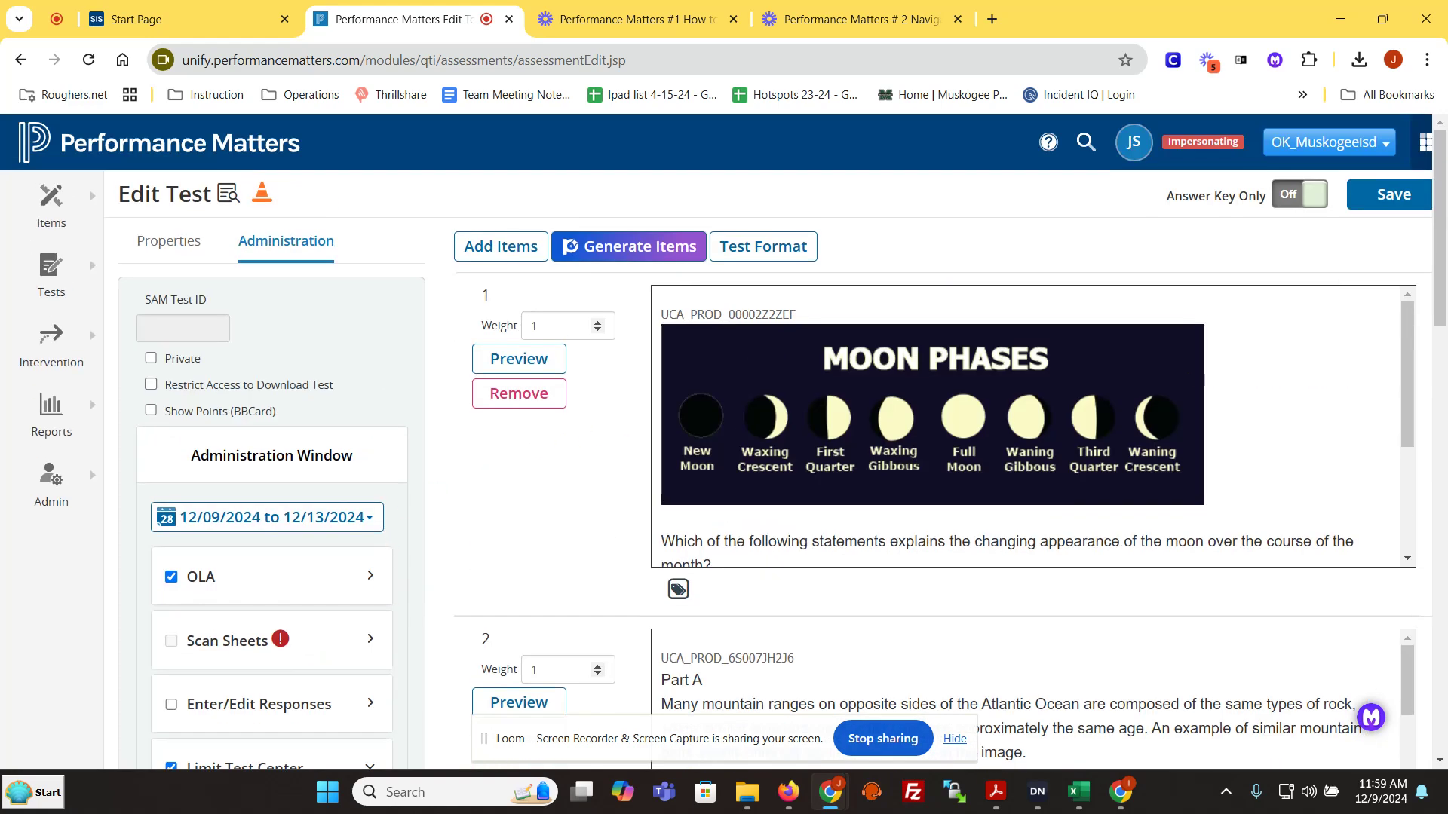